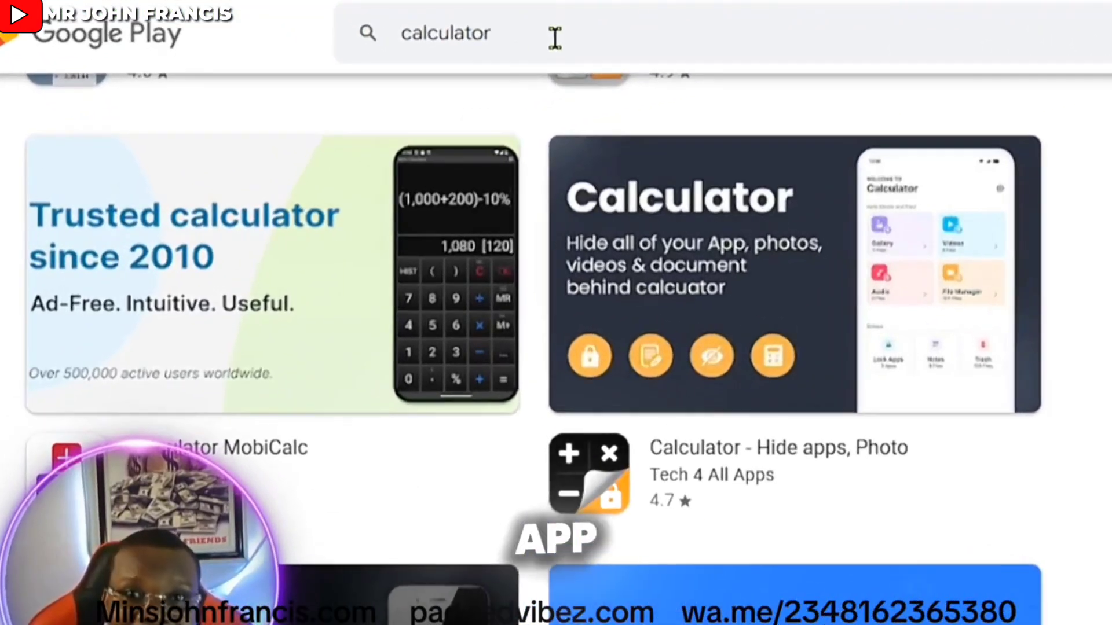
Step: Select the 'calculator' search query and scroll down through the calculator app listings
click(399, 97)
drag(399, 97, 304, 91)
drag(407, 24, 373, 32)
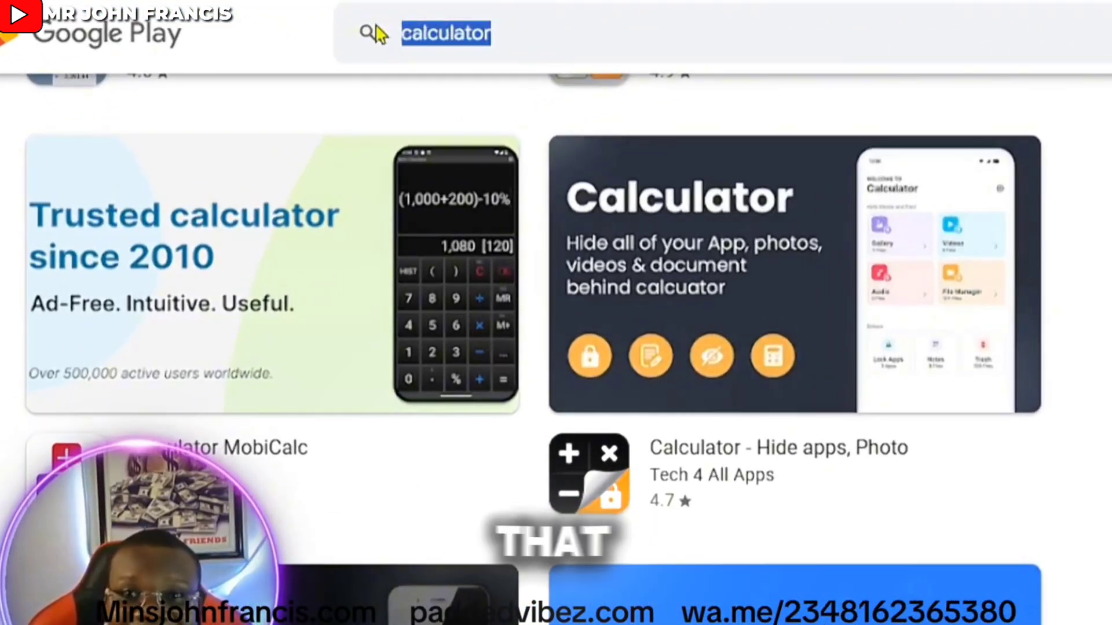
click(670, 46)
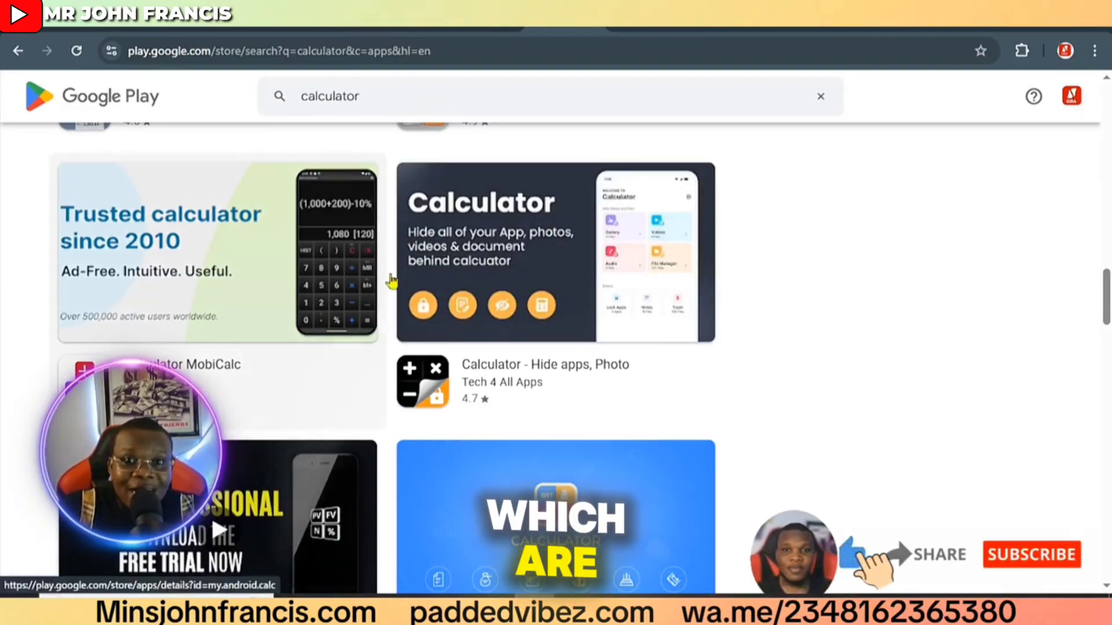
scroll(213, 352, down, 3)
scroll(405, 430, down, 7)
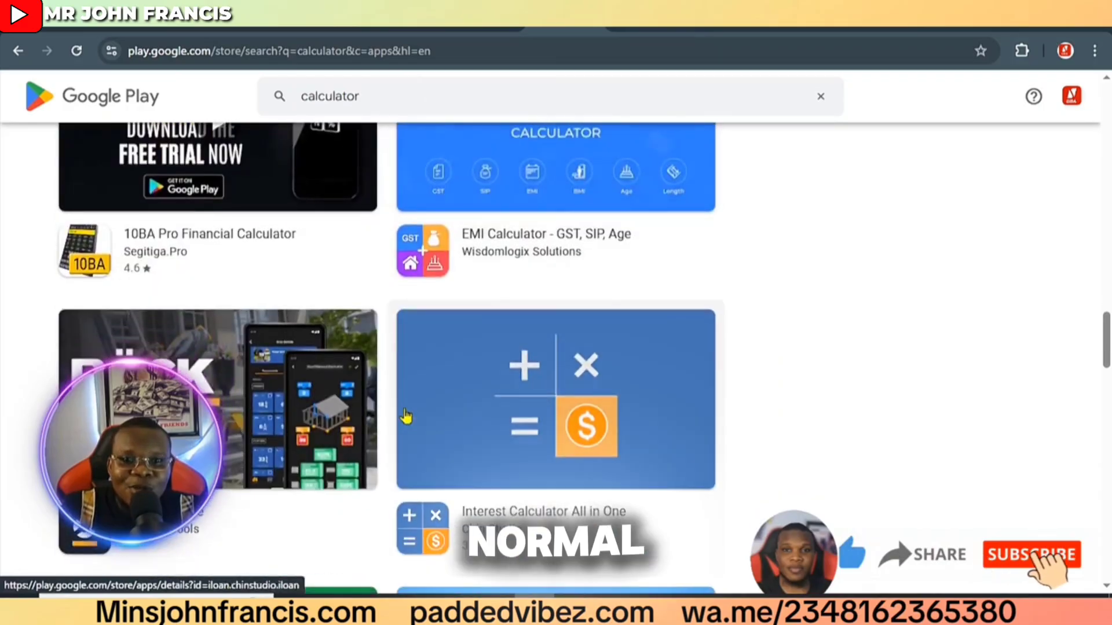
scroll(397, 324, down, 5)
scroll(378, 447, down, 7)
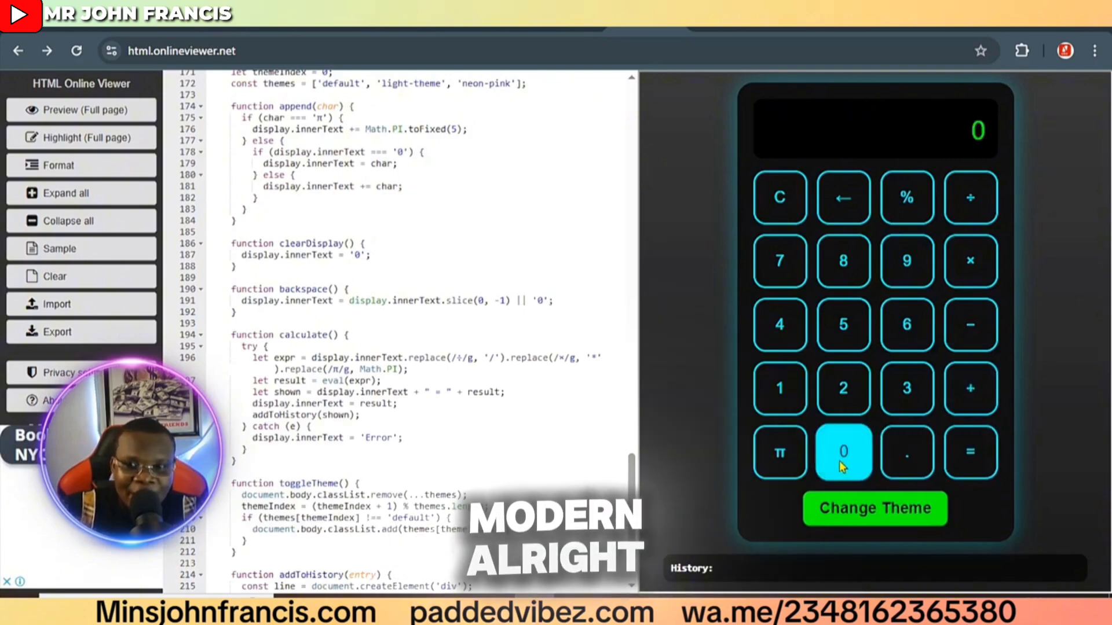
Step: Cycle the calculator preview through light, neon-pink, dark, light and back to neon-pink themes
click(871, 520)
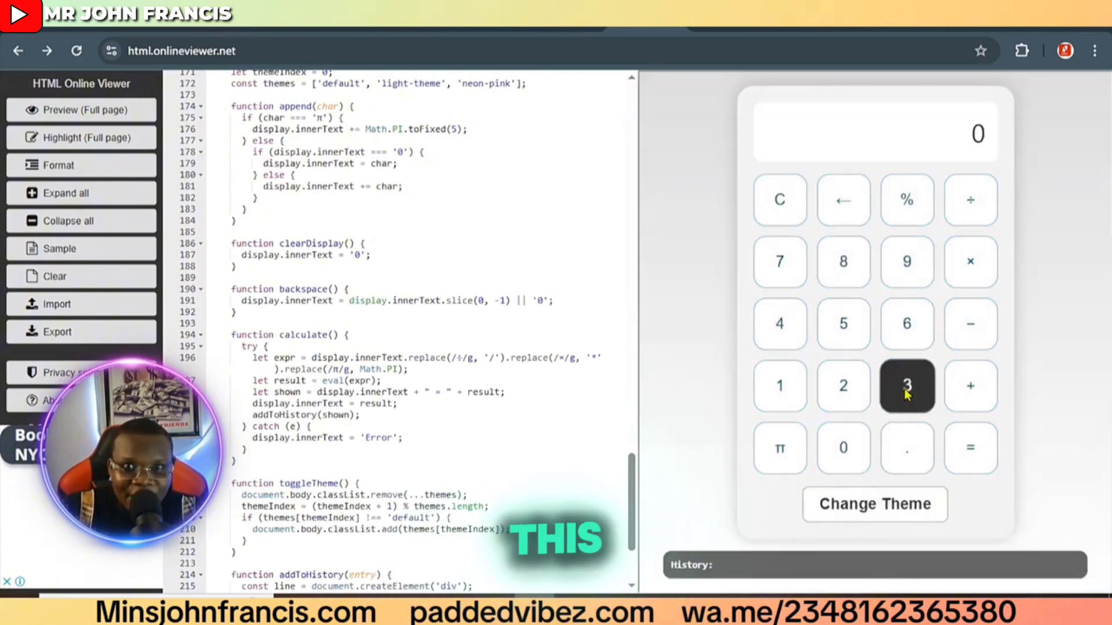
click(875, 518)
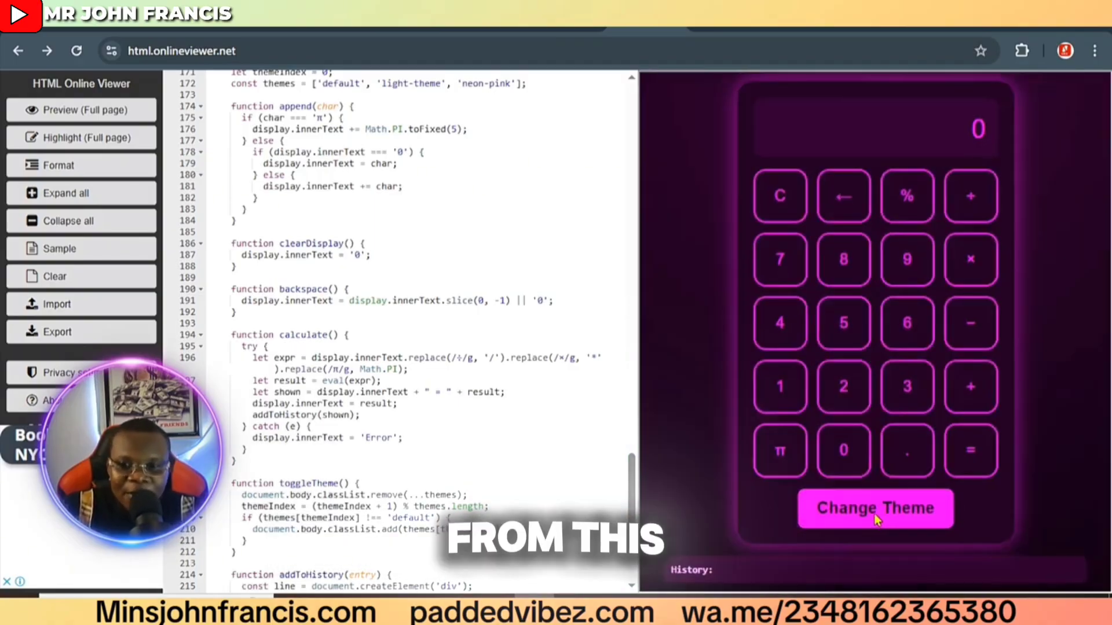
click(875, 516)
click(875, 517)
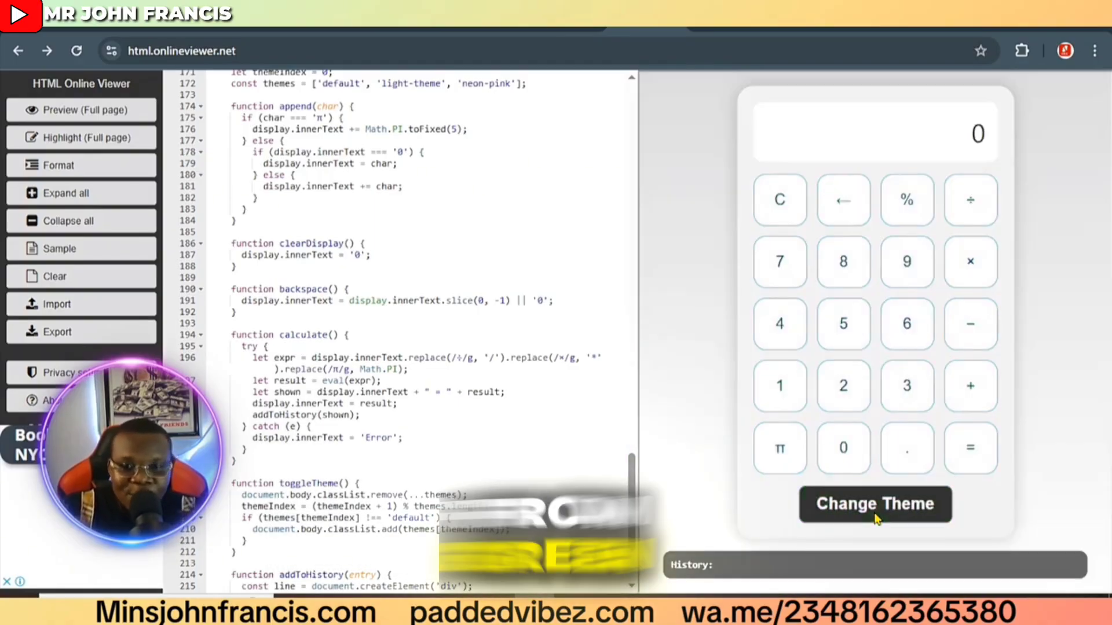
click(877, 518)
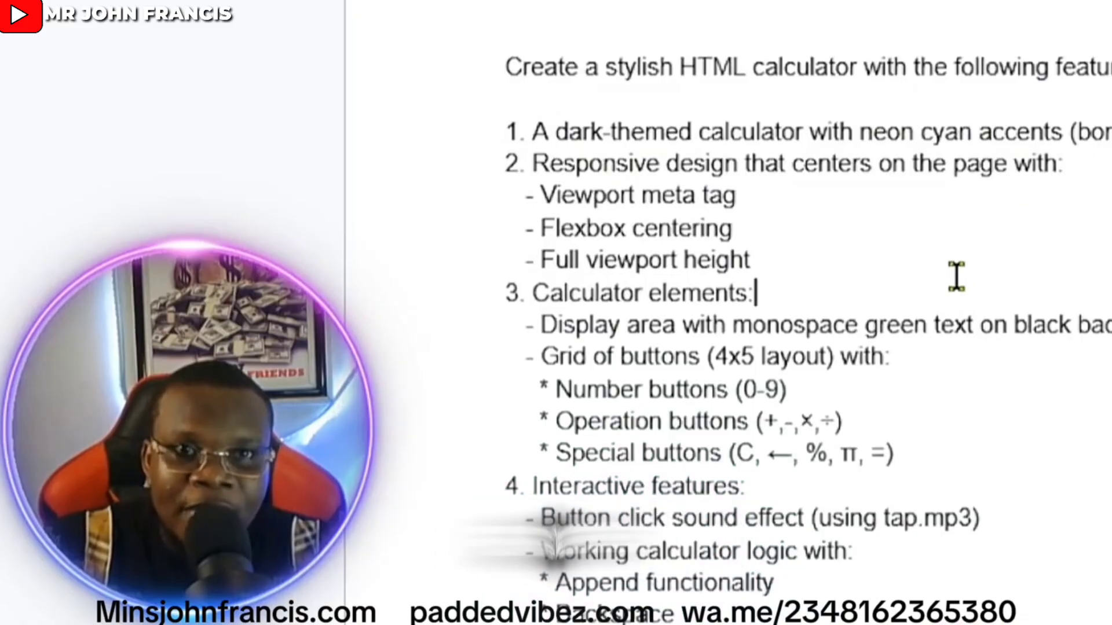
Step: Paste the stylish HTML calculator prompt into a new DeepSeek chat and send it
click(391, 116)
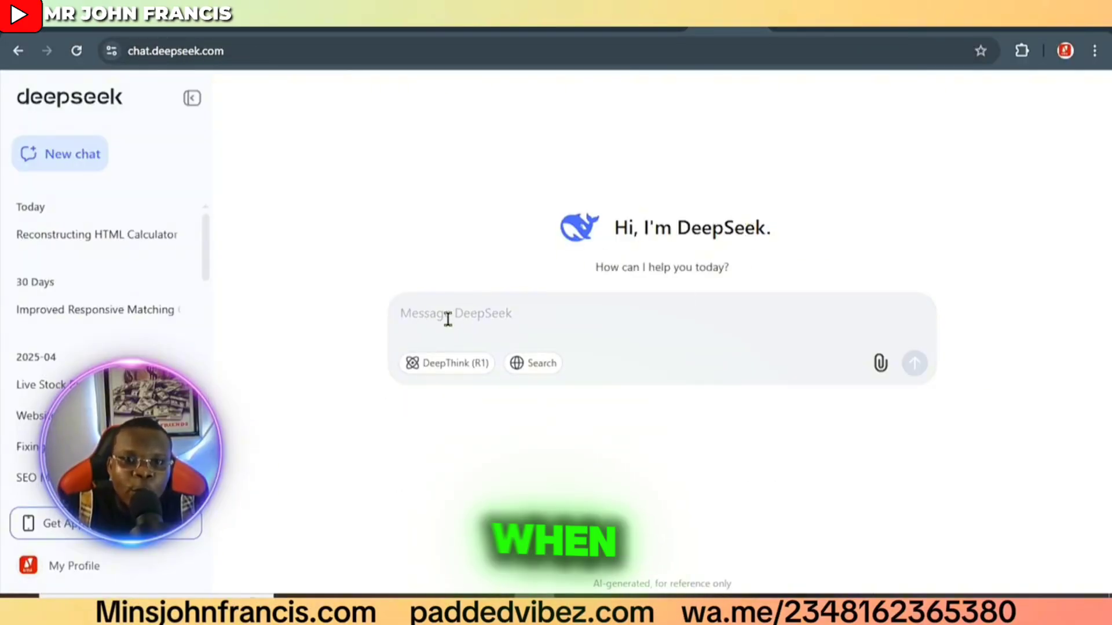
right_click(470, 316)
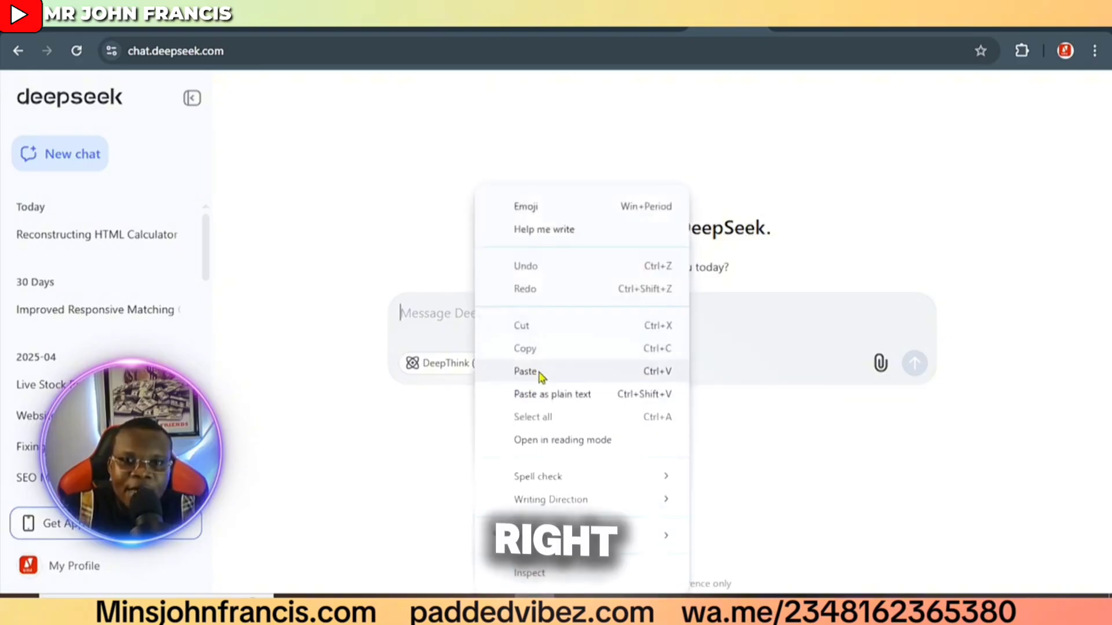
click(538, 375)
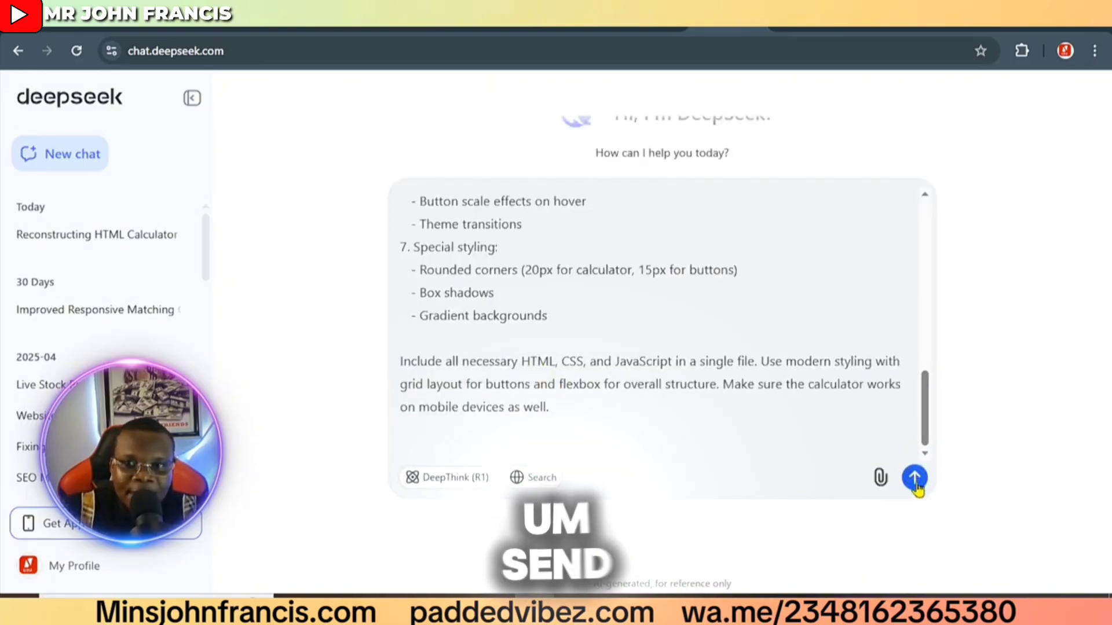
scroll(911, 349, up, 3)
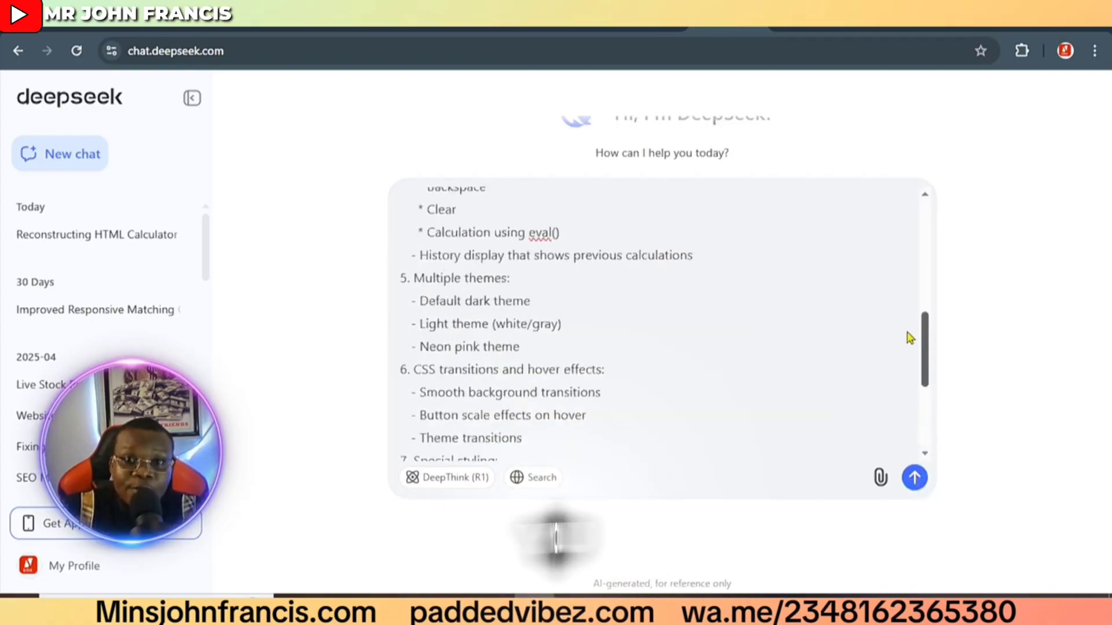
scroll(888, 226, up, 8)
scroll(856, 226, down, 10)
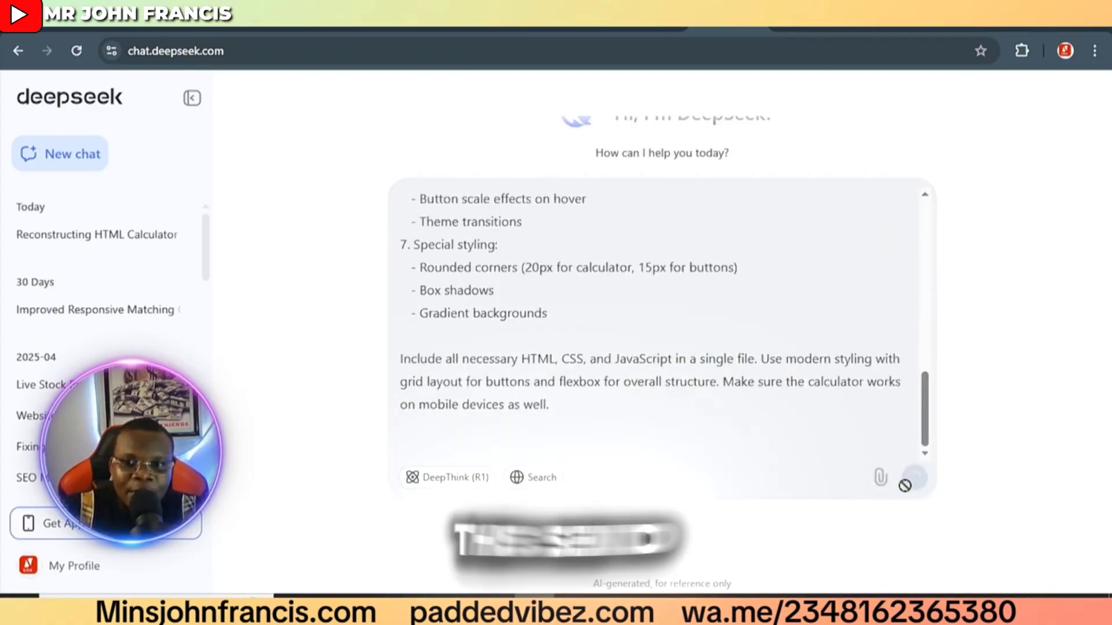
key(Return)
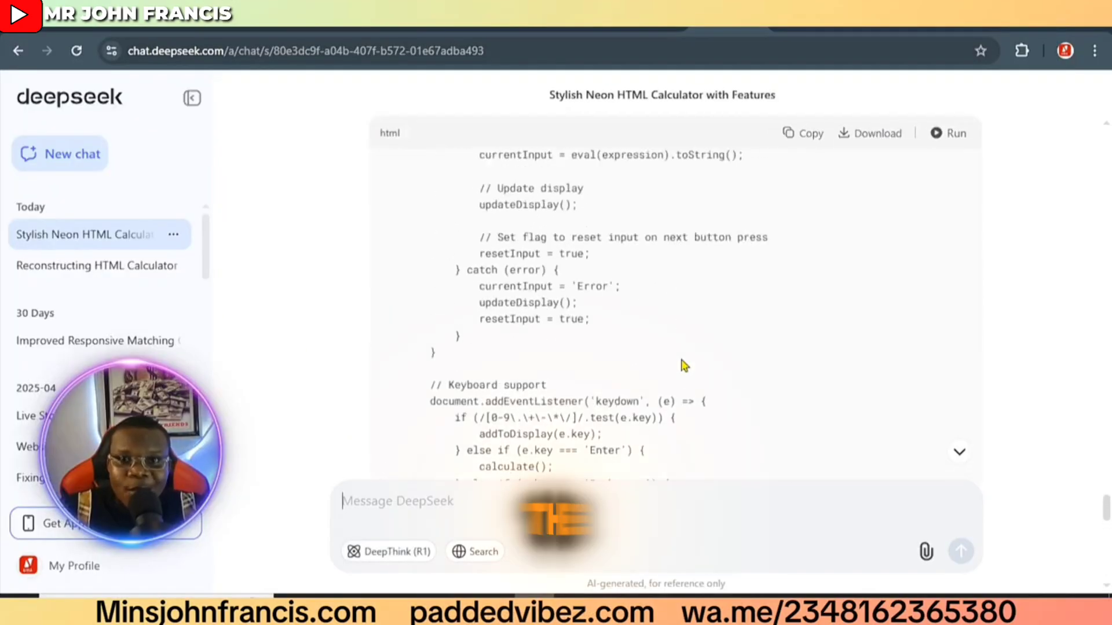
Step: Run the generated neon calculator code as a live preview
scroll(682, 364, down, 5)
scroll(683, 365, up, 5)
click(950, 137)
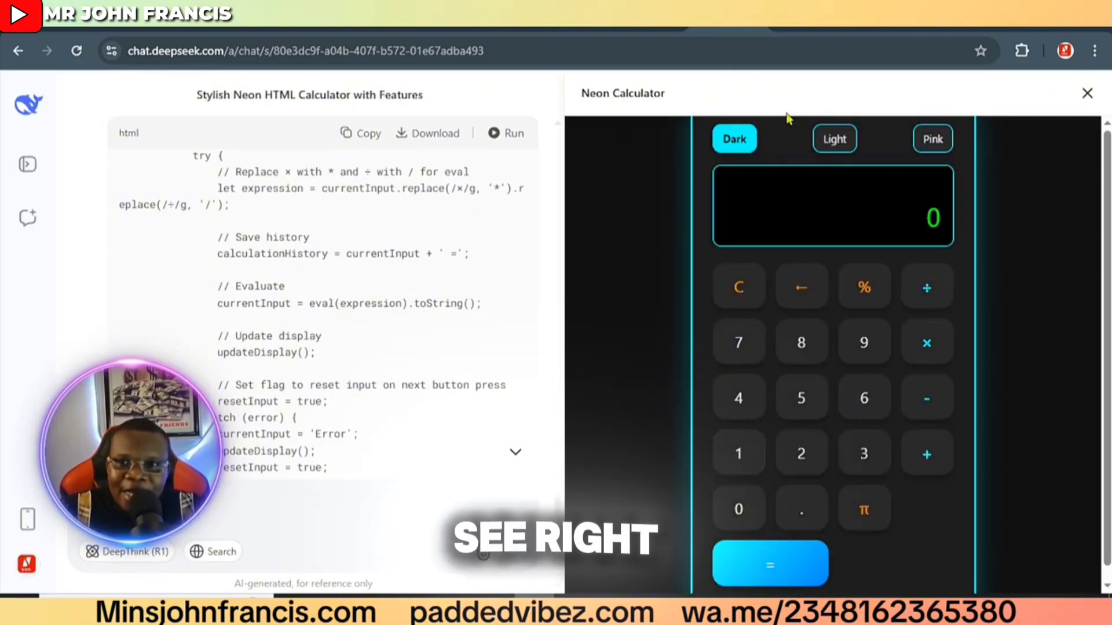
Step: Switch the Neon Calculator preview to Light, then Pink, then back to Dark
click(836, 140)
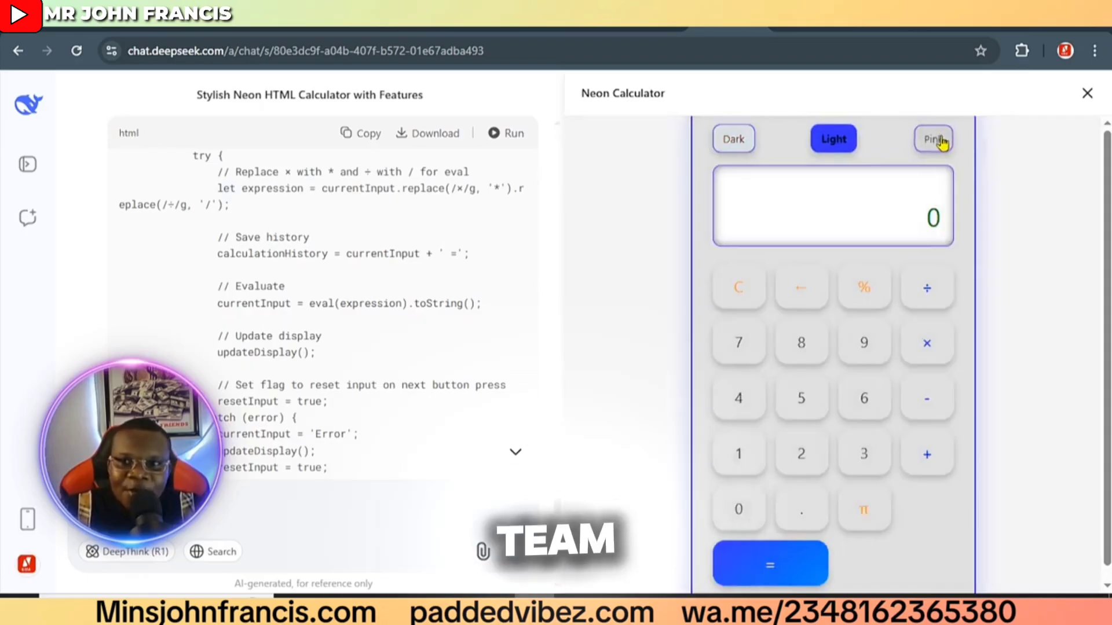
click(938, 140)
click(734, 140)
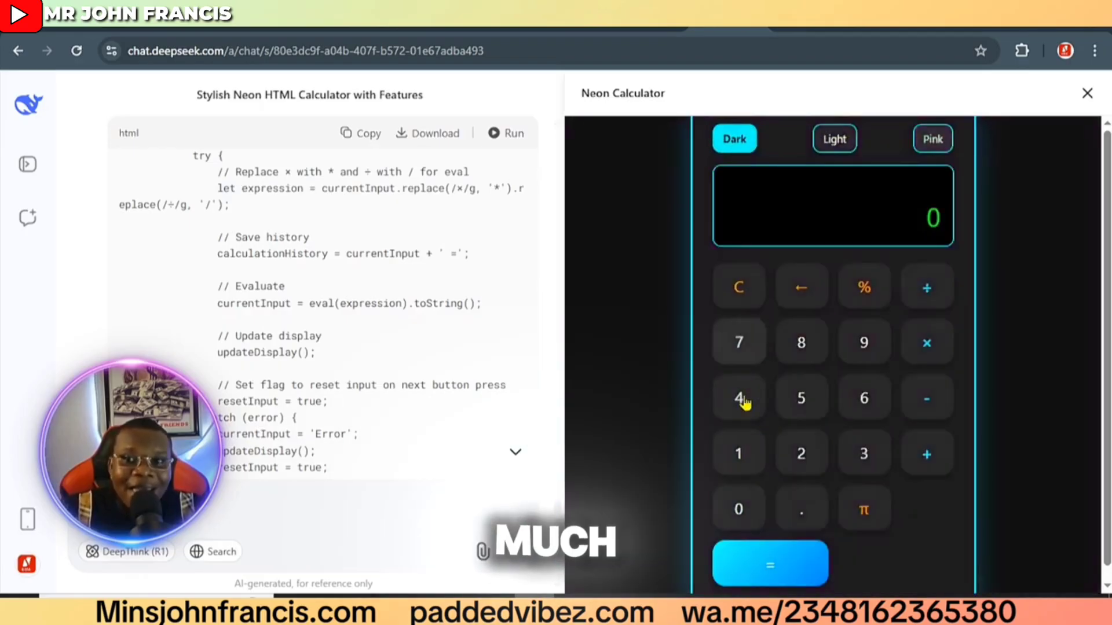
scroll(819, 417, down, 1)
Step: Compute 7+7 to confirm 14, then copy the generated calculator code
key(7)
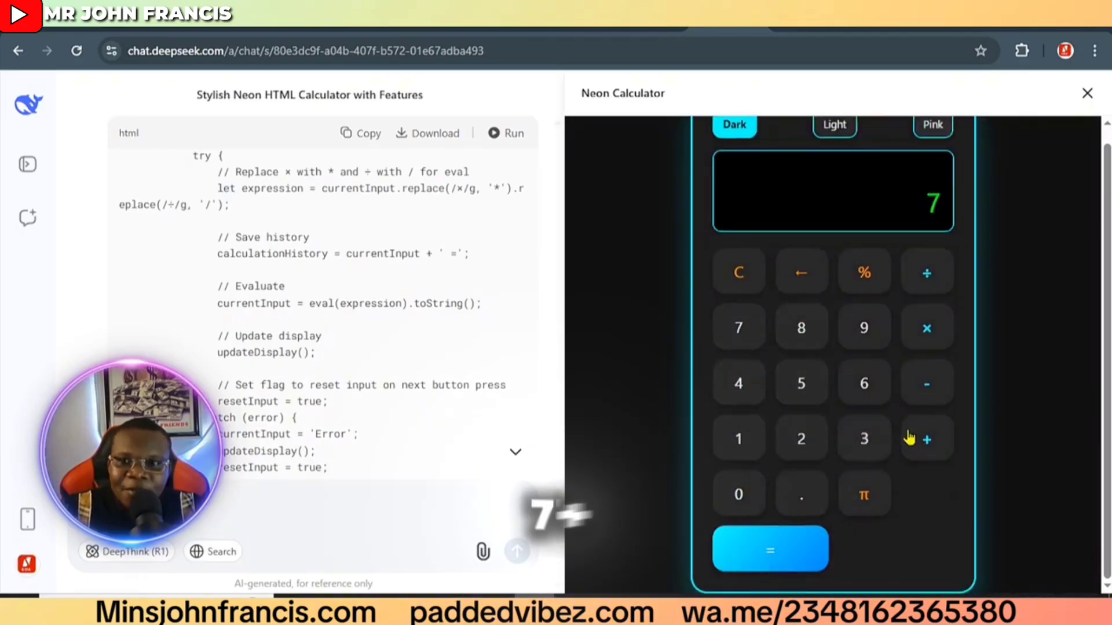
click(925, 440)
click(739, 326)
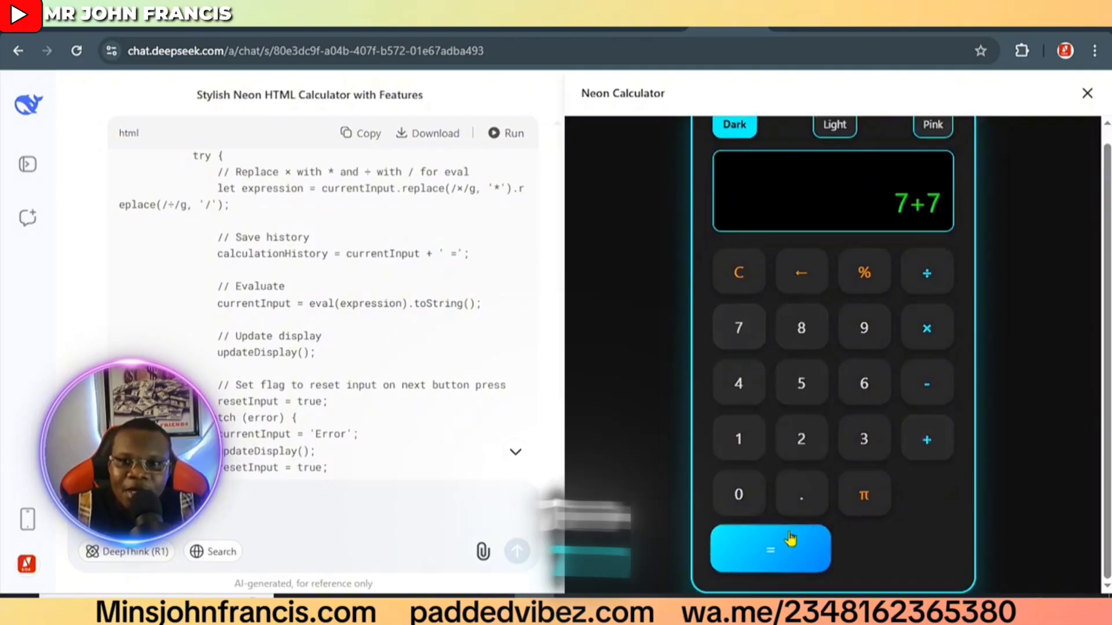
click(790, 540)
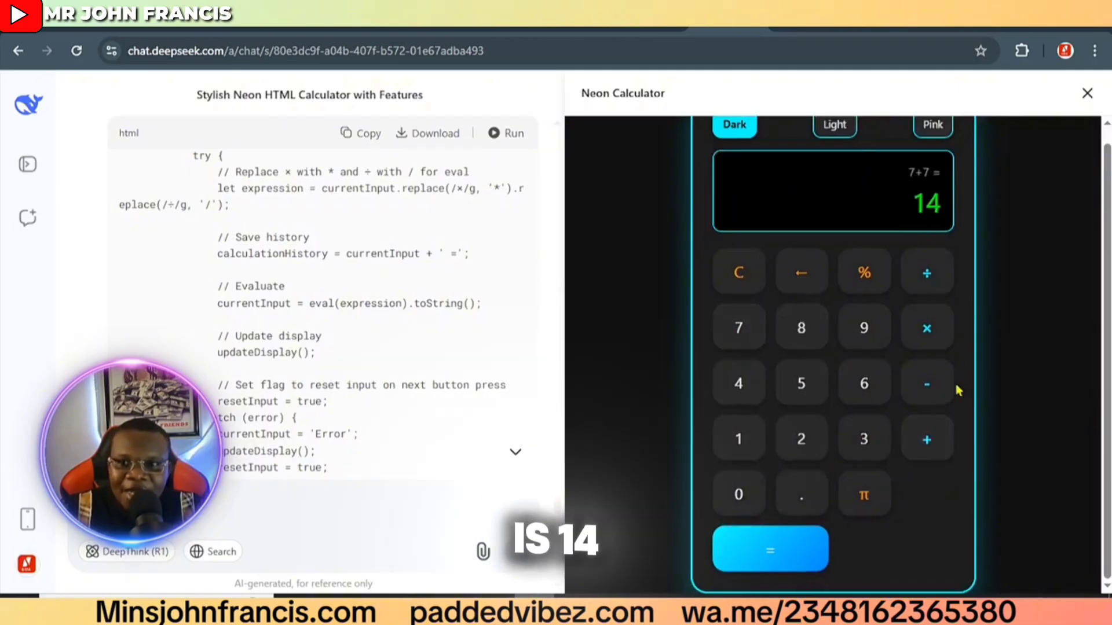
scroll(825, 179, up, 1)
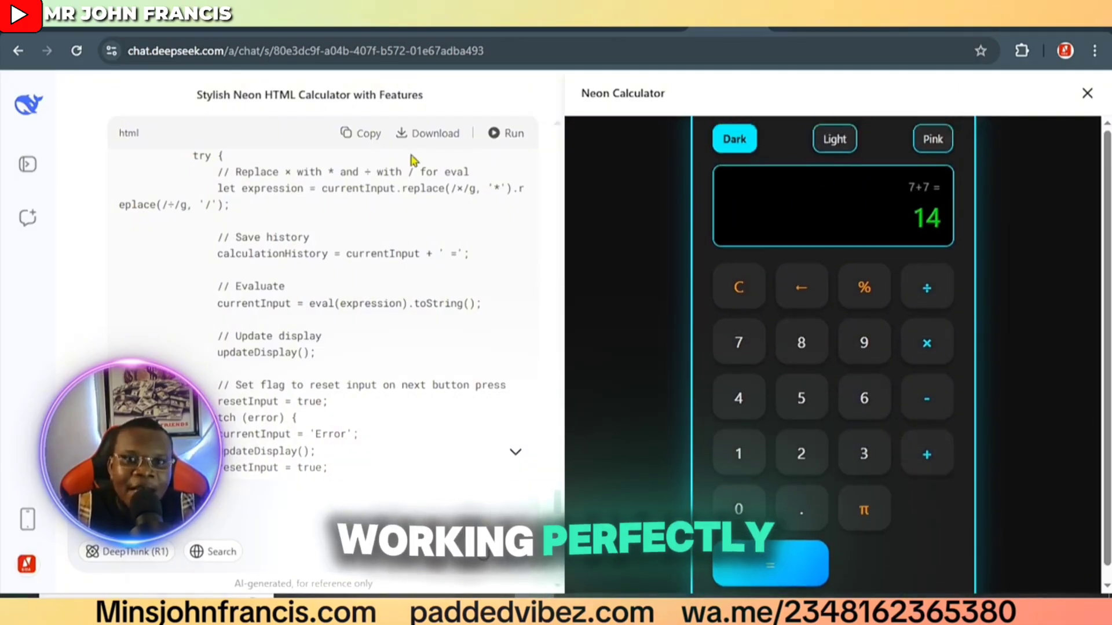
click(368, 134)
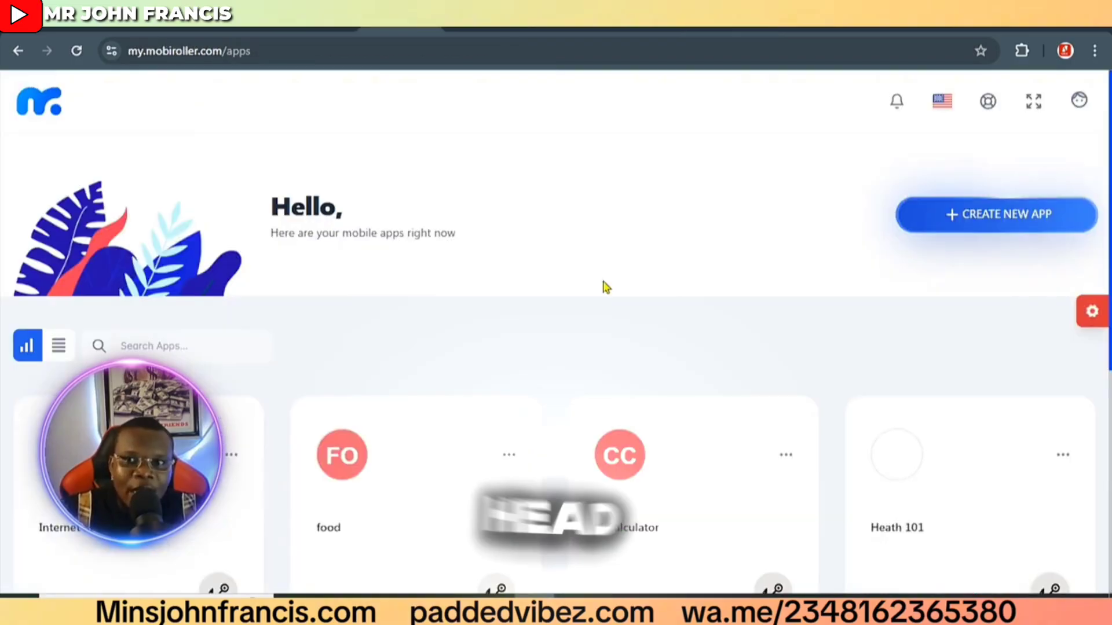
Step: Create a Blank App named '3d Calculator App' and open its dashboard
click(975, 220)
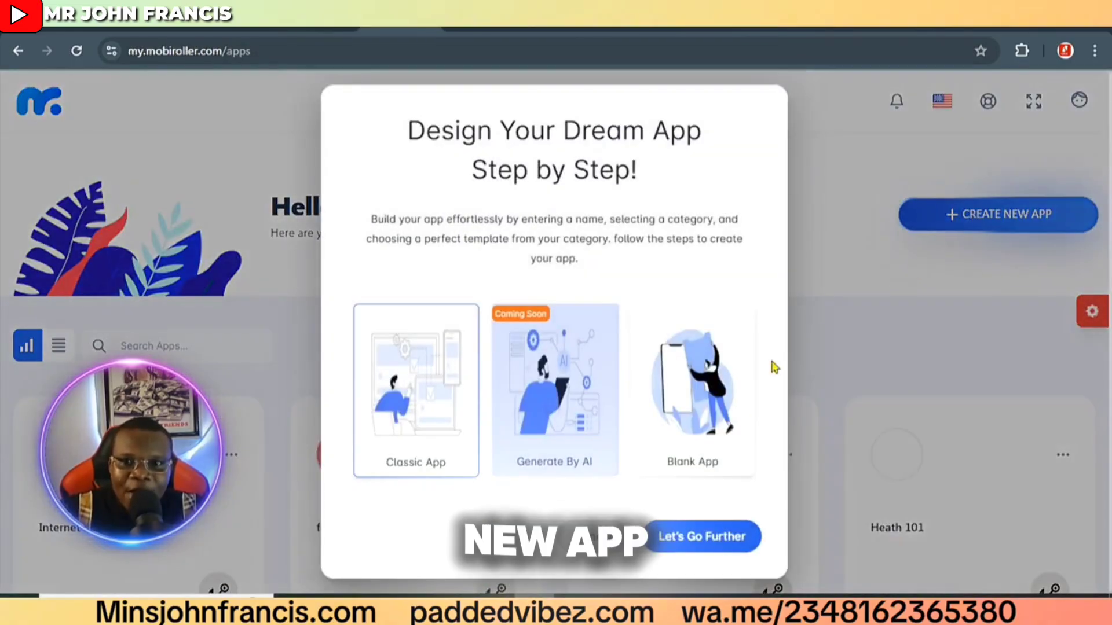
click(711, 463)
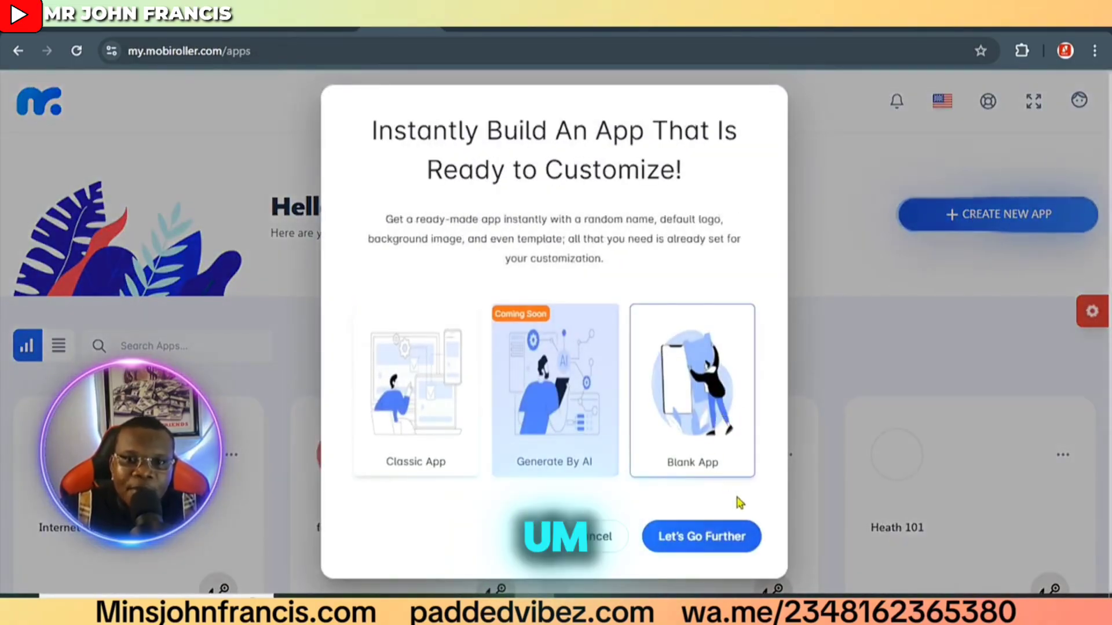
click(712, 538)
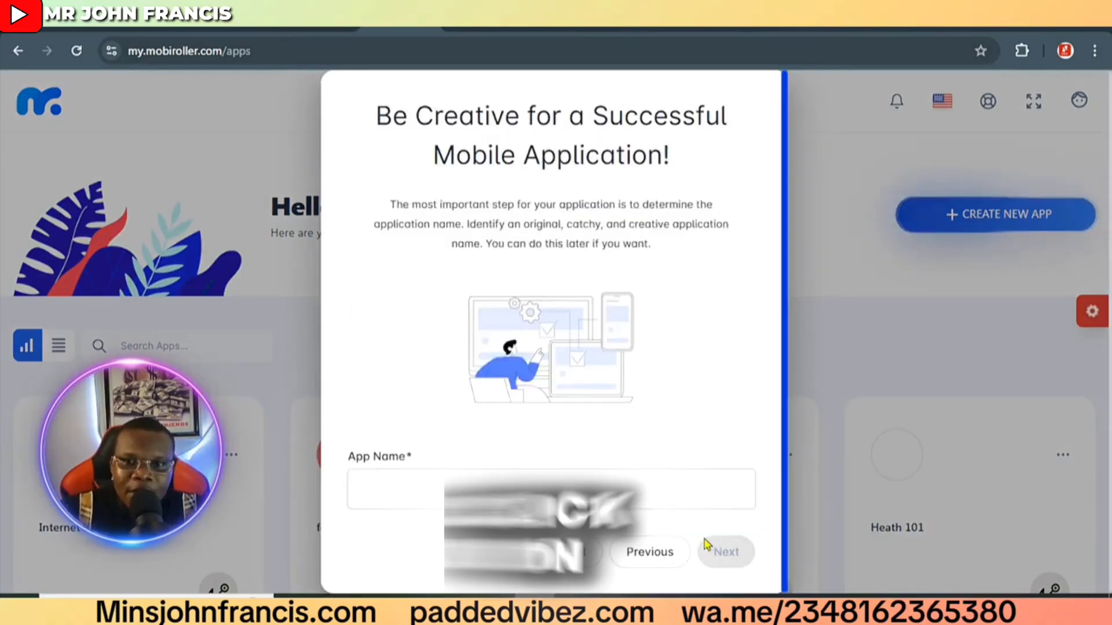
click(481, 489)
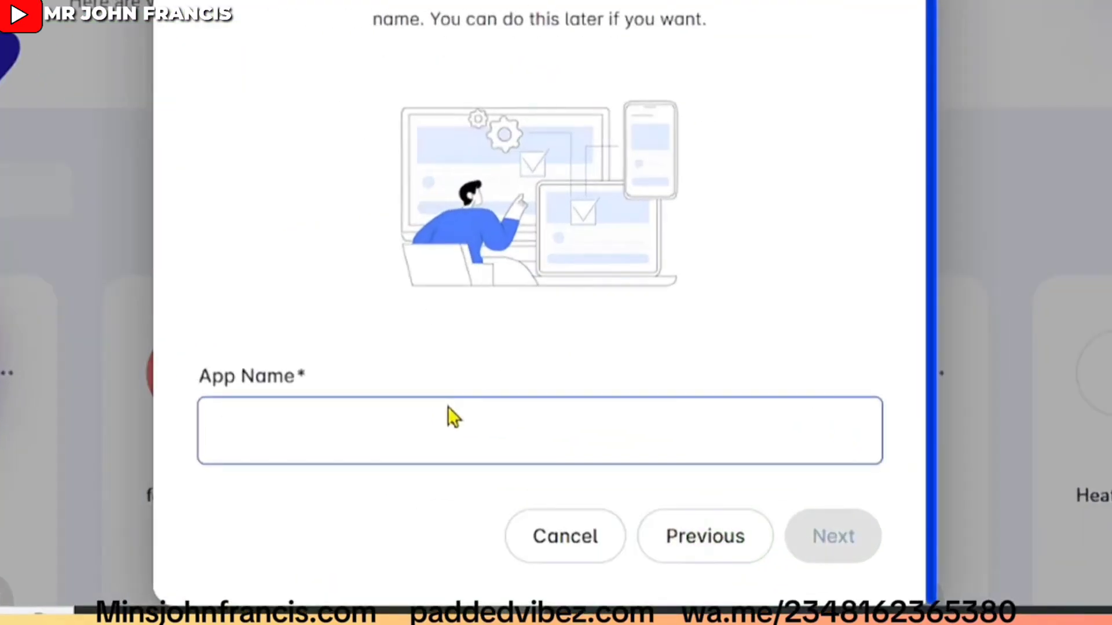
text(3d Calculator App)
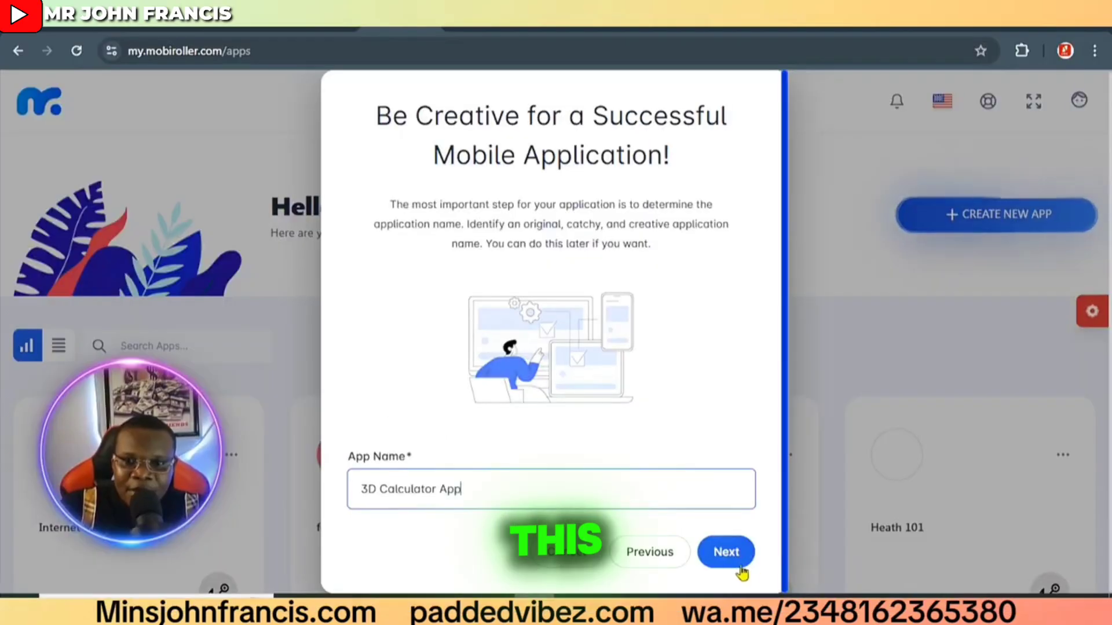
click(741, 565)
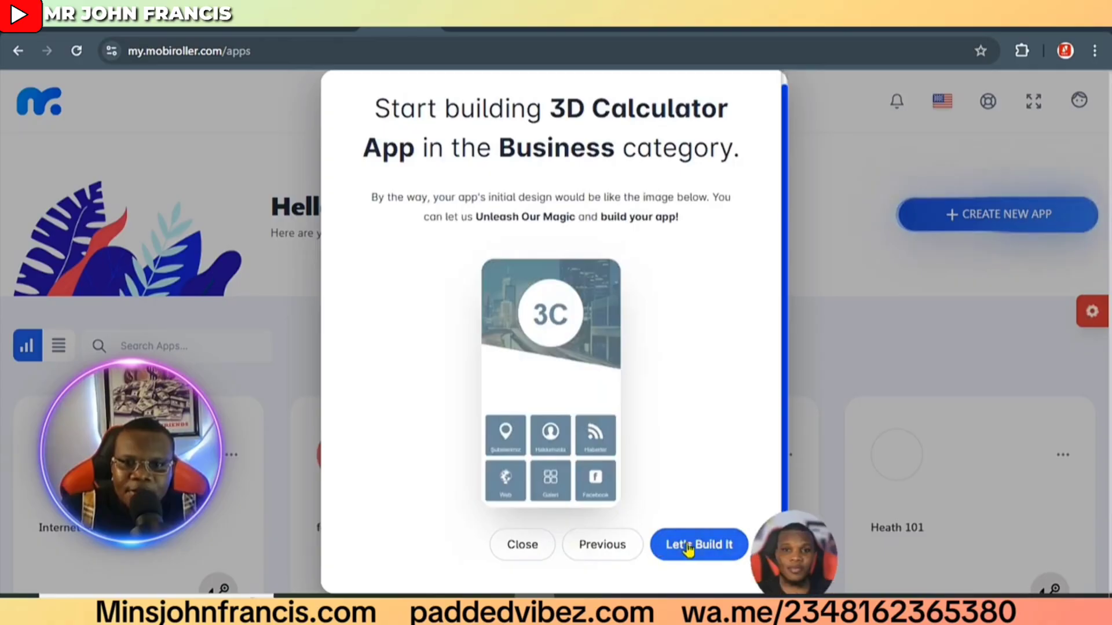
click(688, 547)
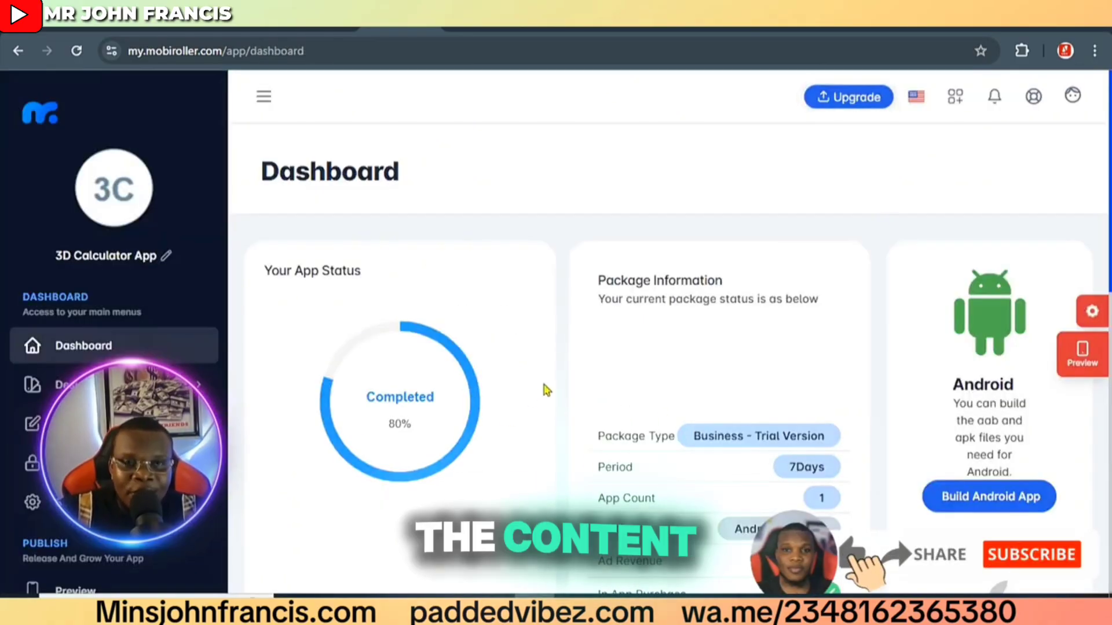
Step: Add a Custom (Html) Screen module from the app's Add Content step
scroll(560, 377, down, 5)
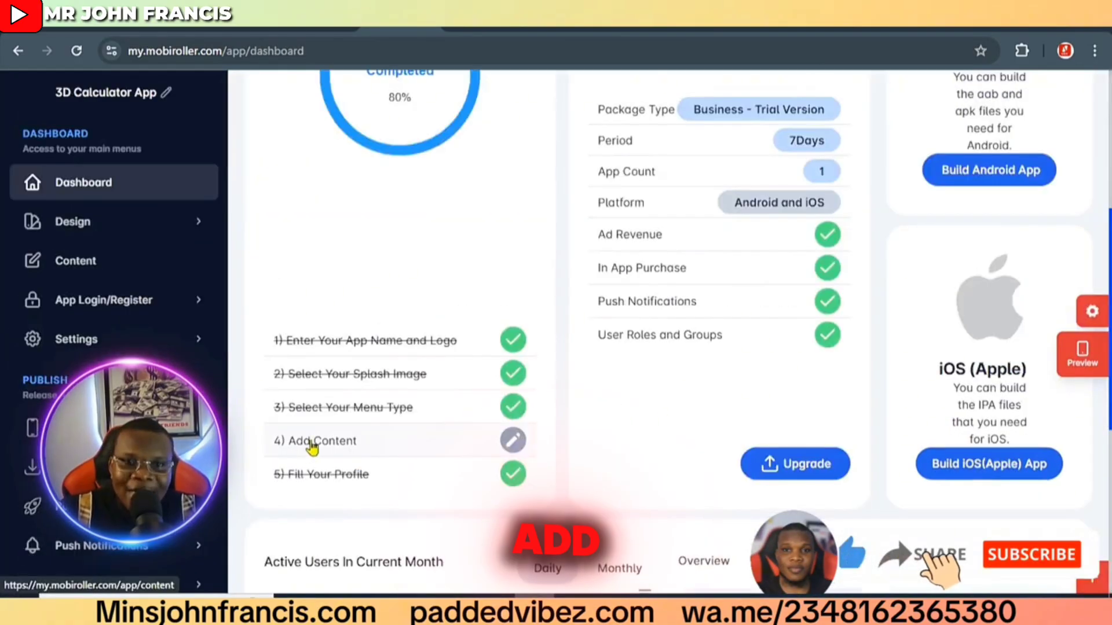
click(509, 442)
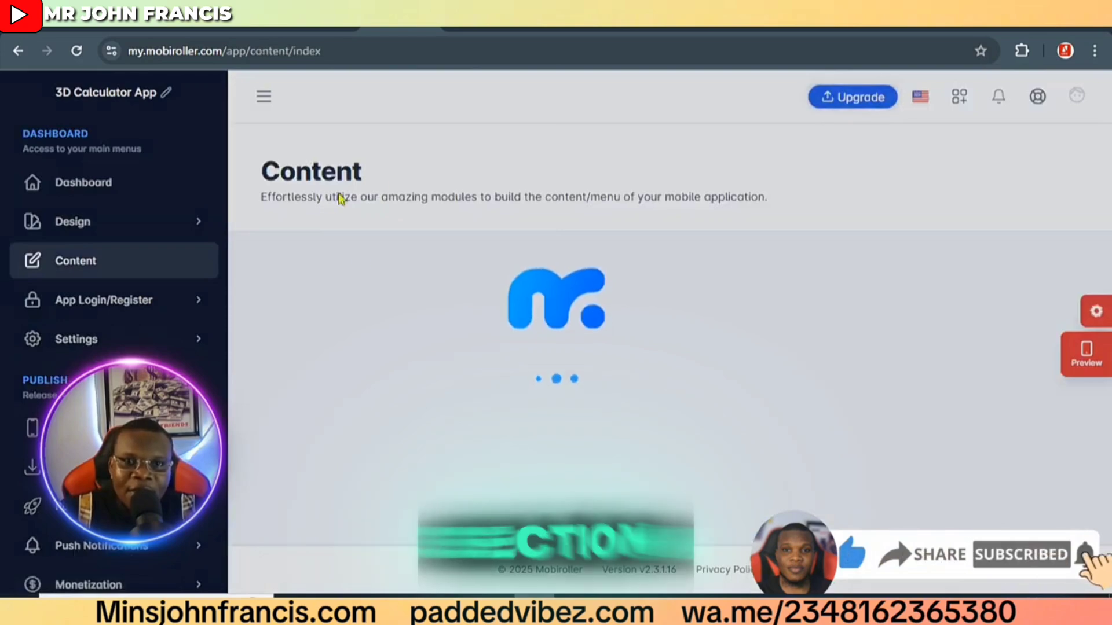
scroll(546, 466, down, 4)
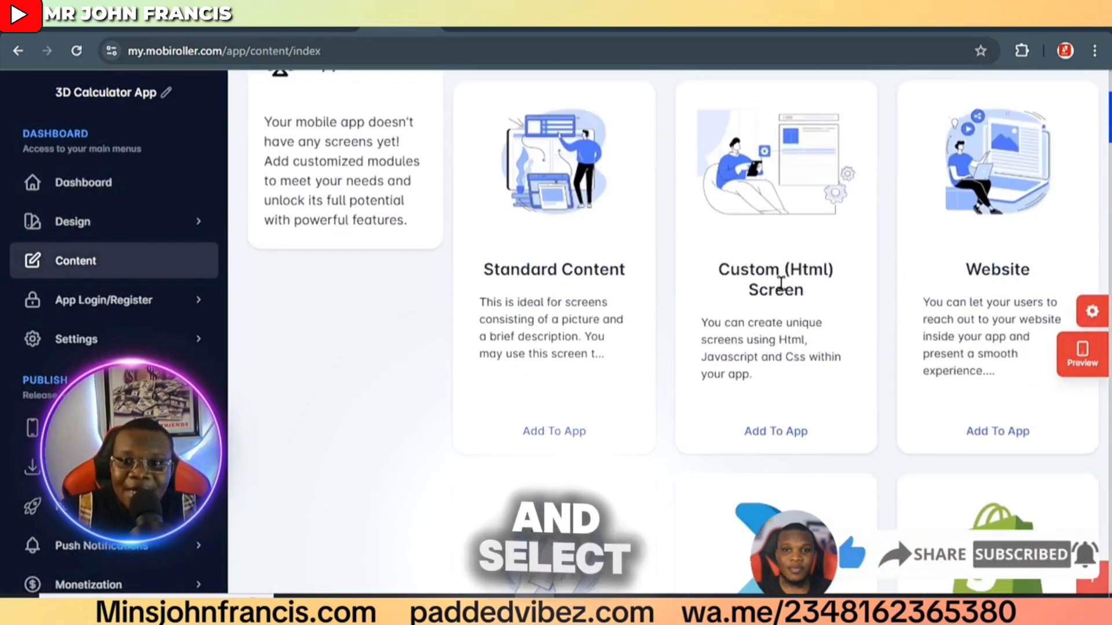
click(777, 424)
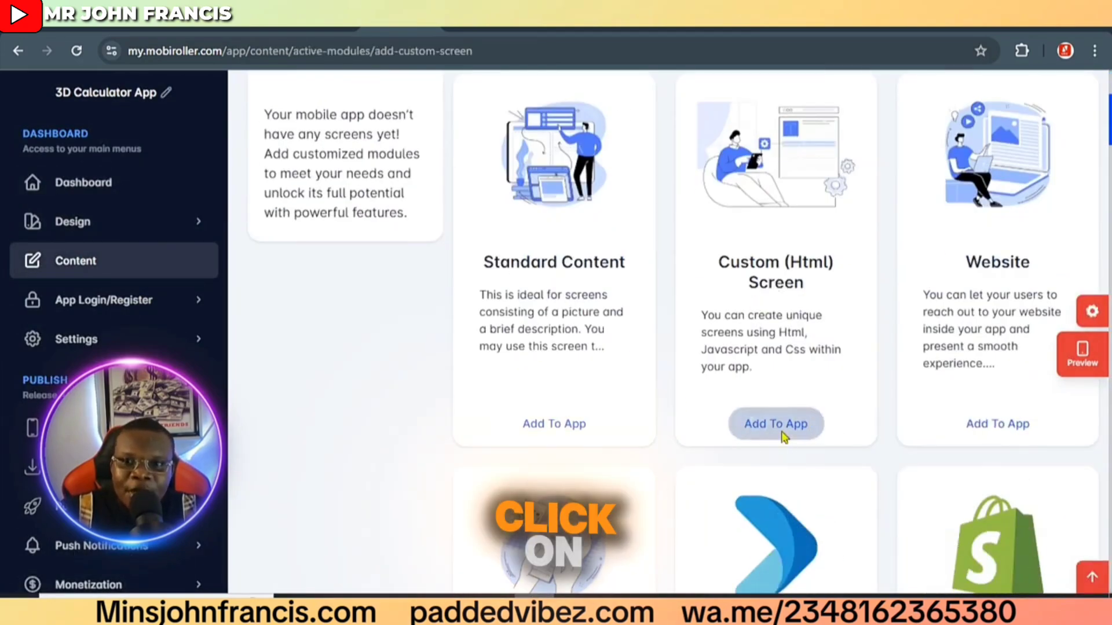
Step: Begin entering the screen title, typing '3D Cal'
scroll(494, 315, down, 4)
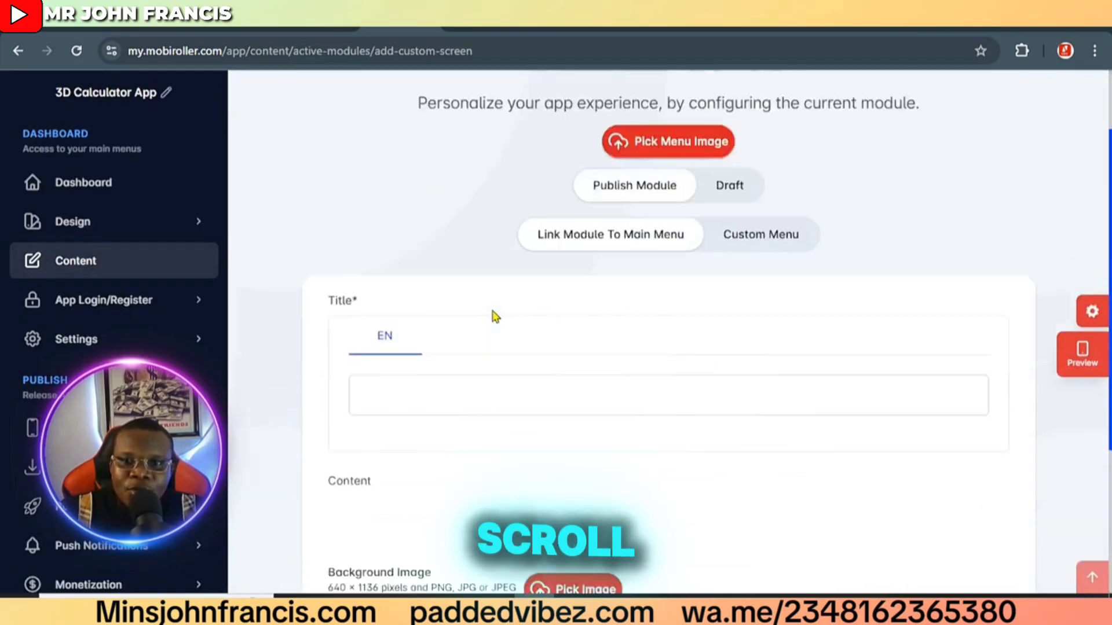
scroll(529, 342, down, 1)
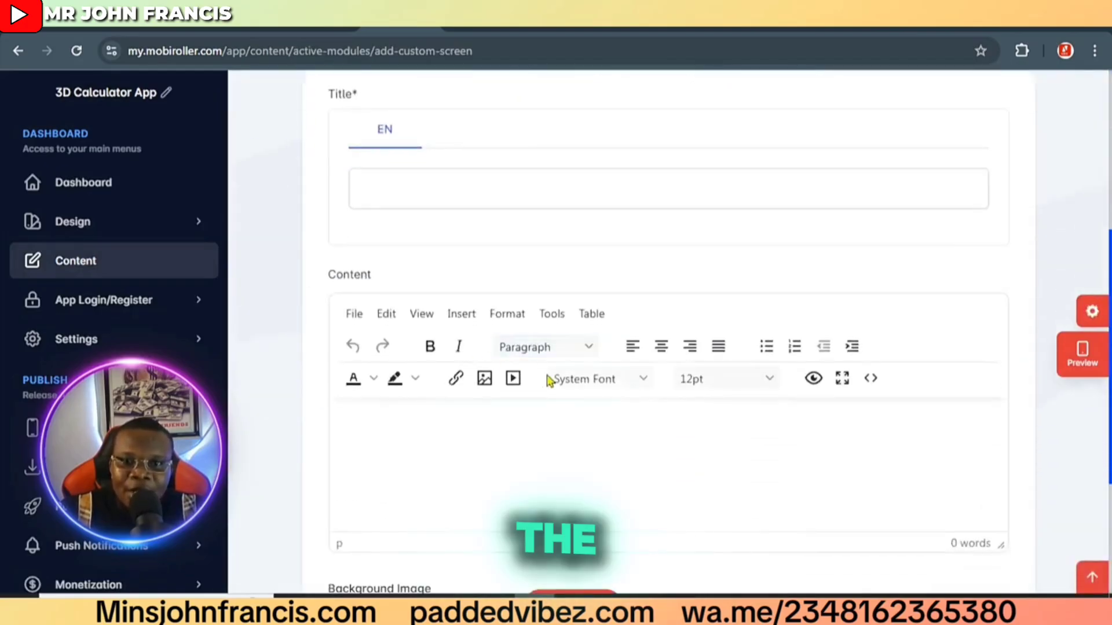
click(398, 179)
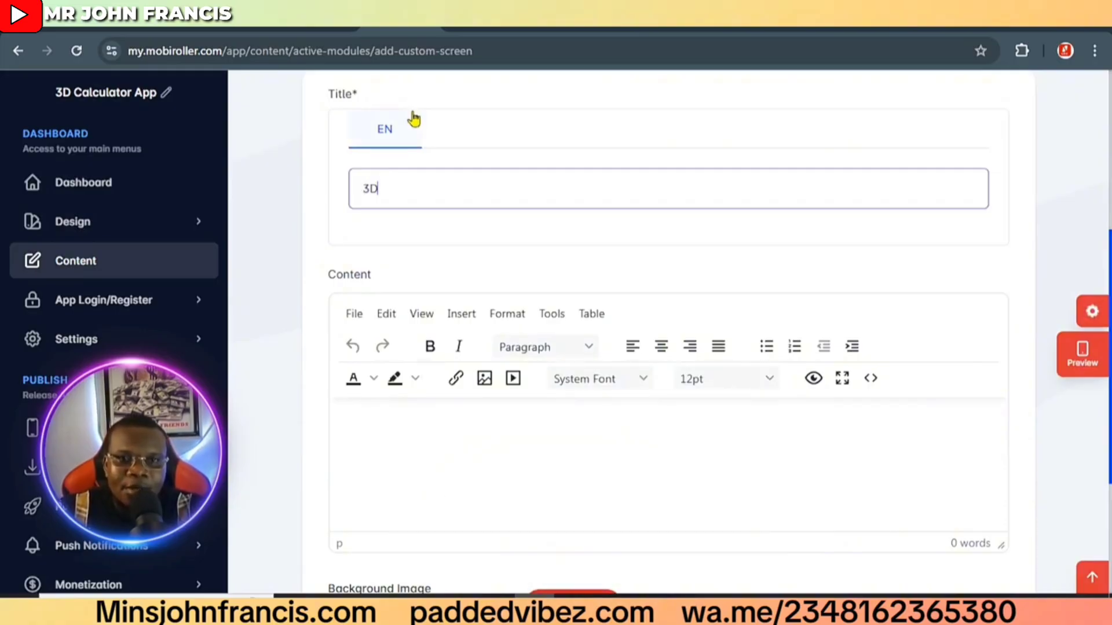
text(3D C)
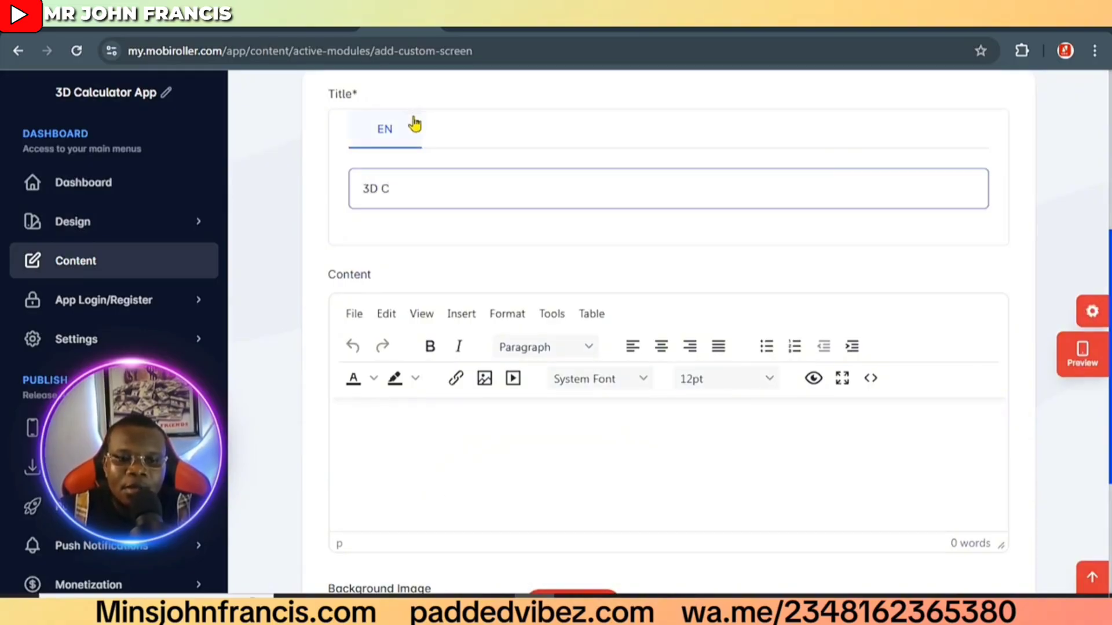
text(alculator)
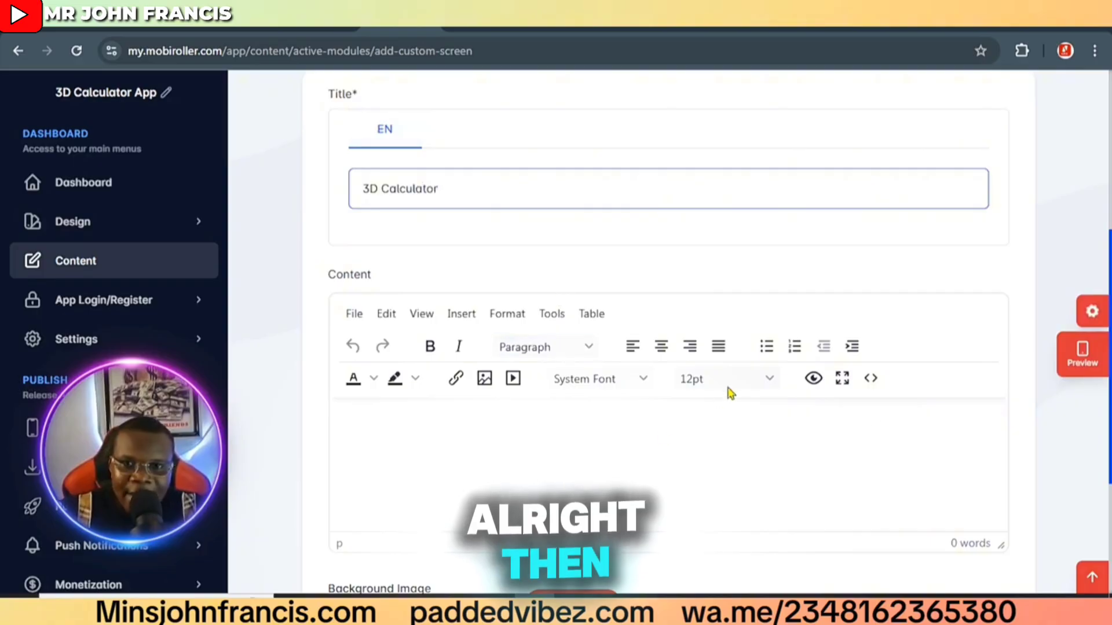
Step: Paste the calculator code into the screen's HTML source, apply it, and save the screen
click(877, 391)
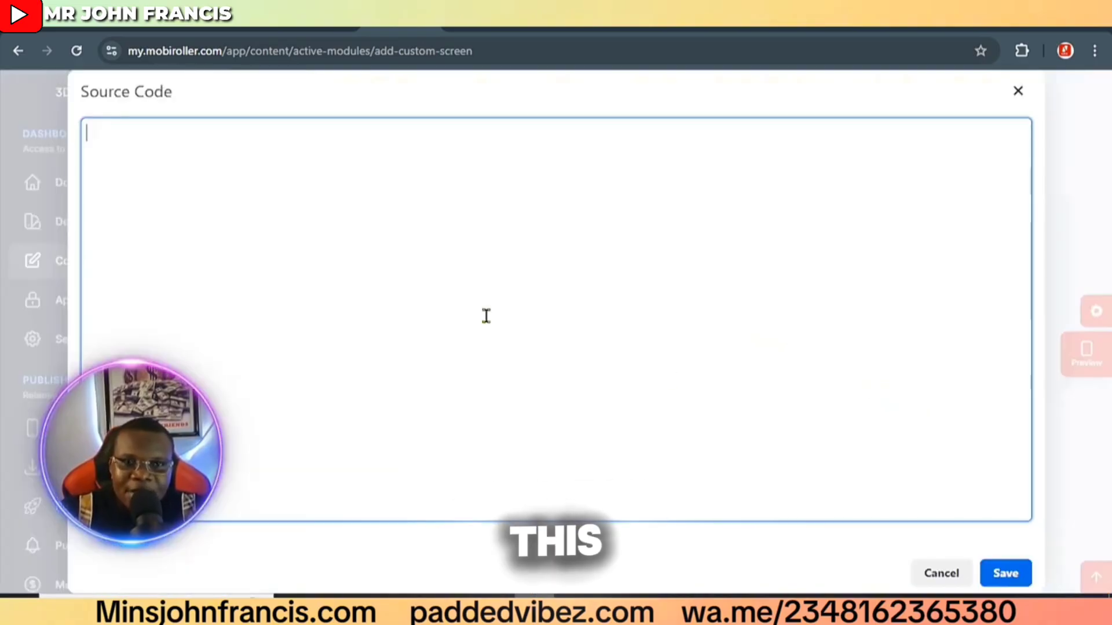
right_click(132, 138)
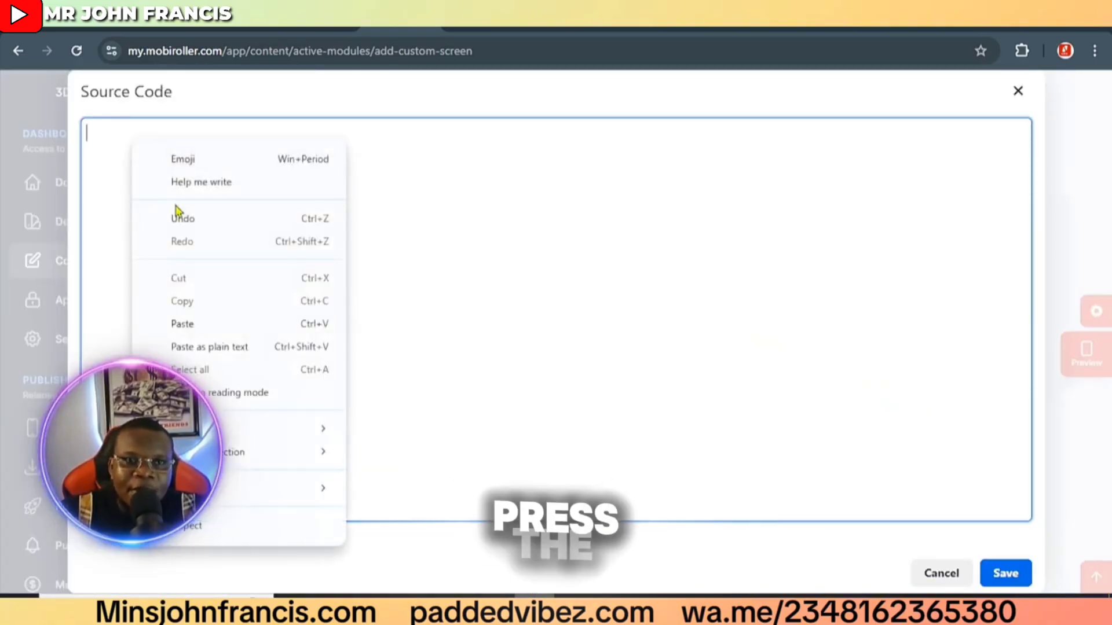
click(185, 324)
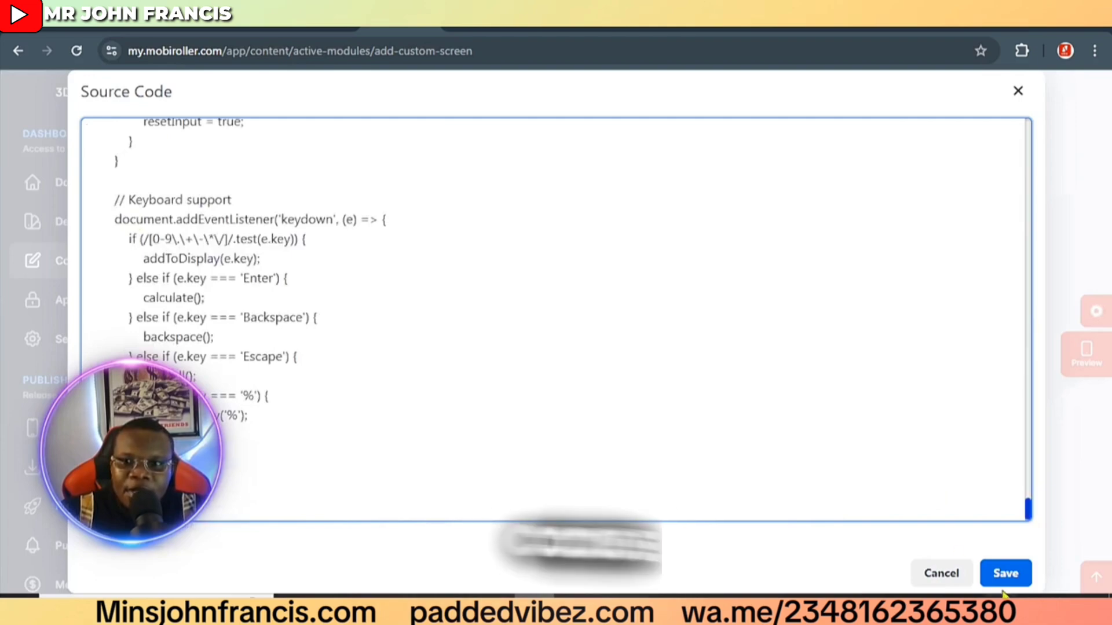
click(1005, 574)
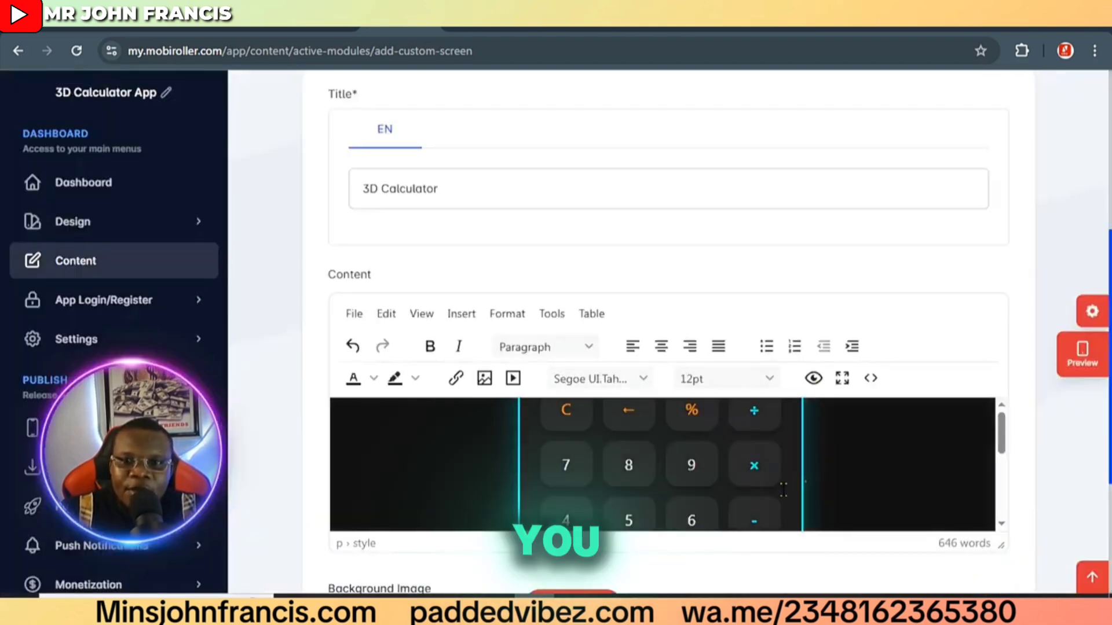
scroll(752, 484, down, 3)
scroll(751, 484, up, 8)
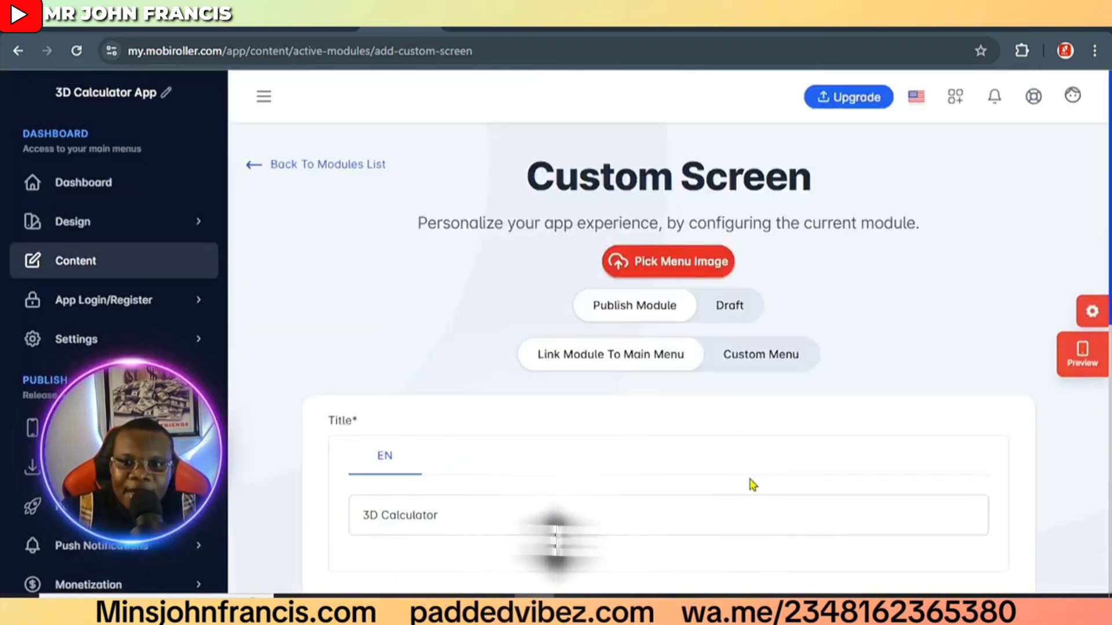
scroll(751, 484, down, 9)
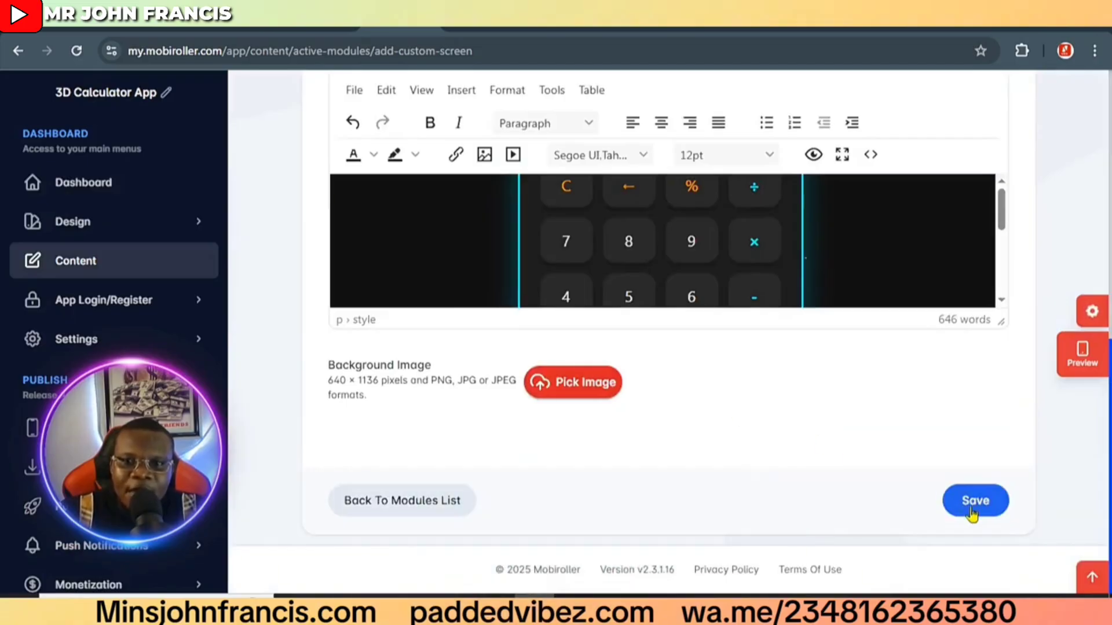
click(973, 509)
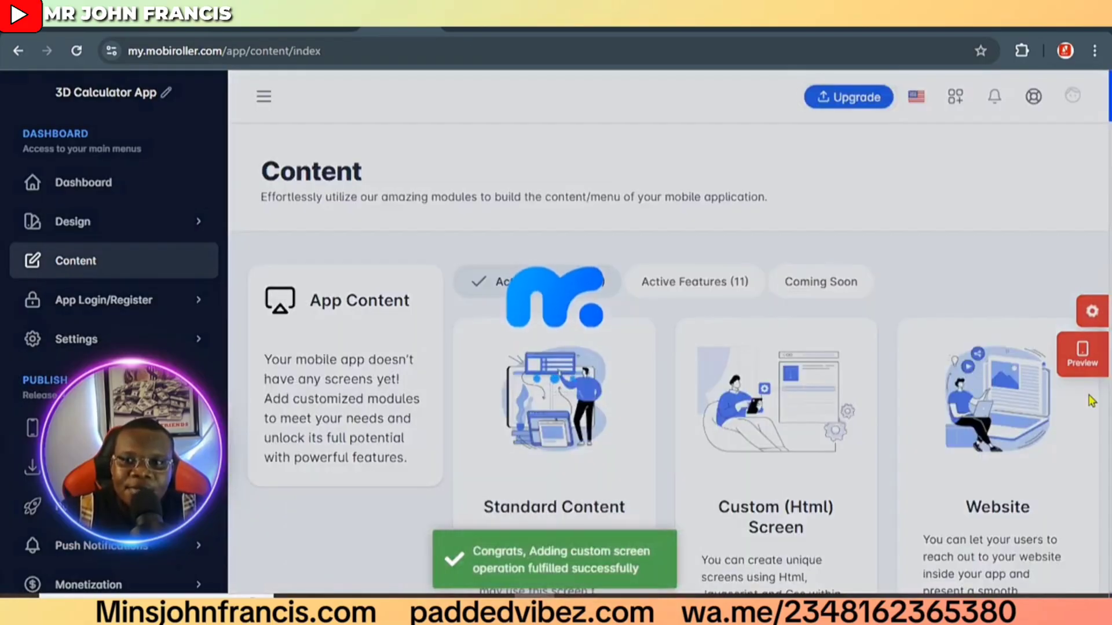
click(1083, 354)
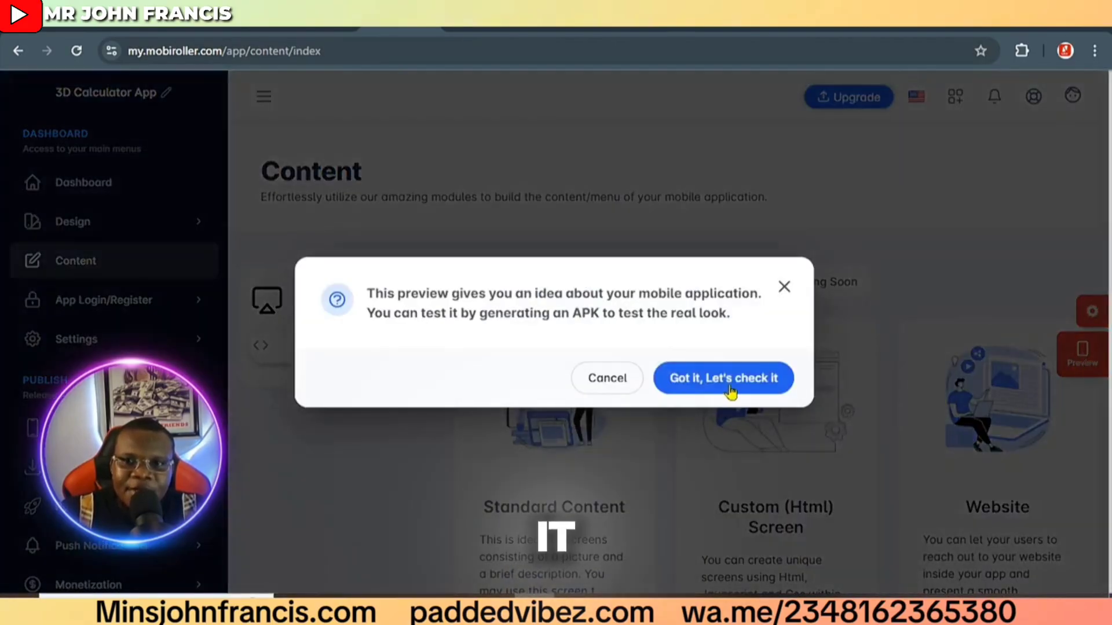
click(730, 381)
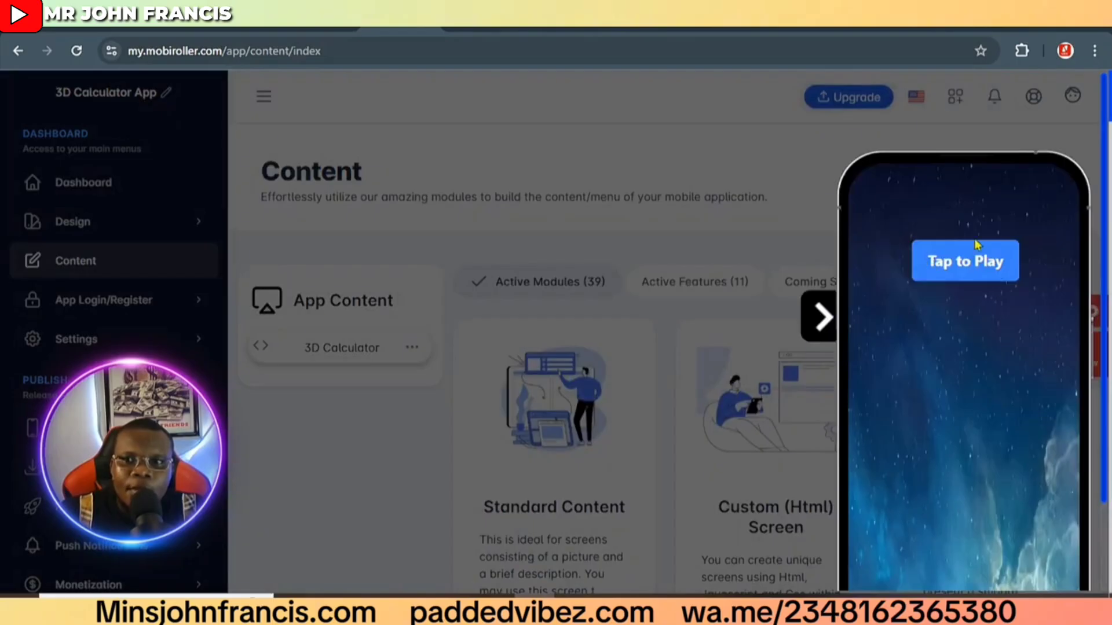
click(954, 171)
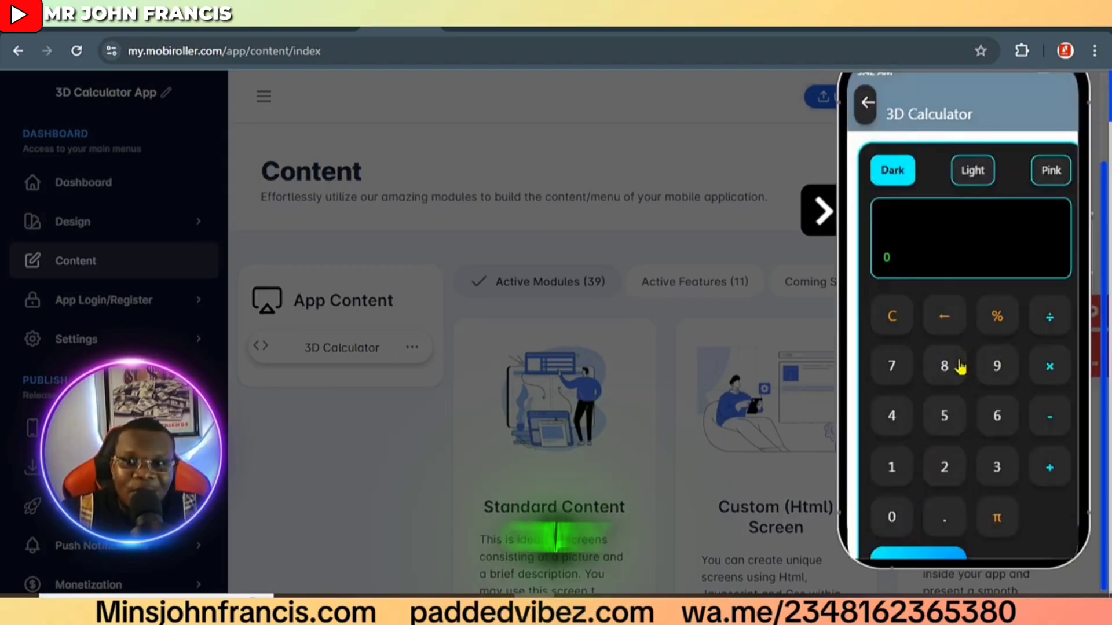
scroll(945, 419, down, 2)
scroll(945, 411, up, 2)
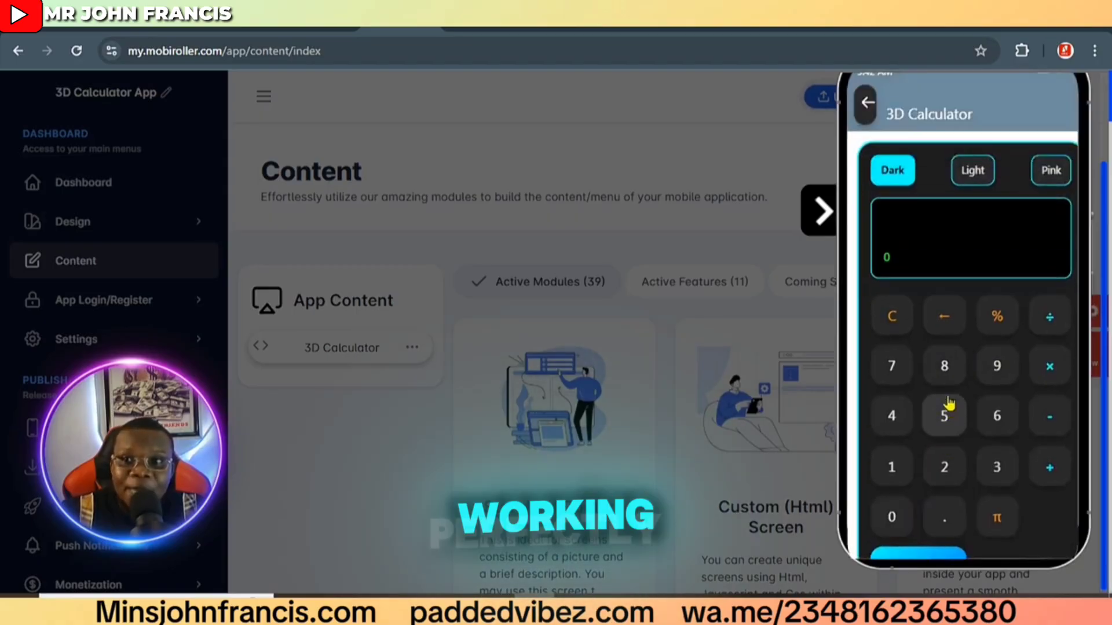
scroll(944, 384, down, 2)
scroll(956, 348, up, 4)
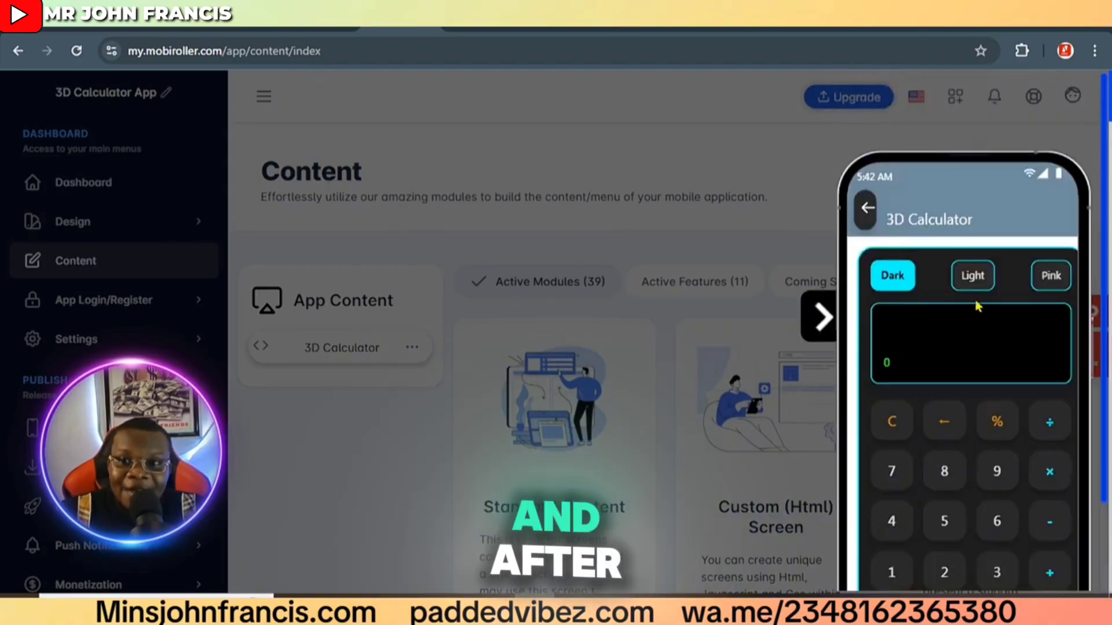
click(819, 317)
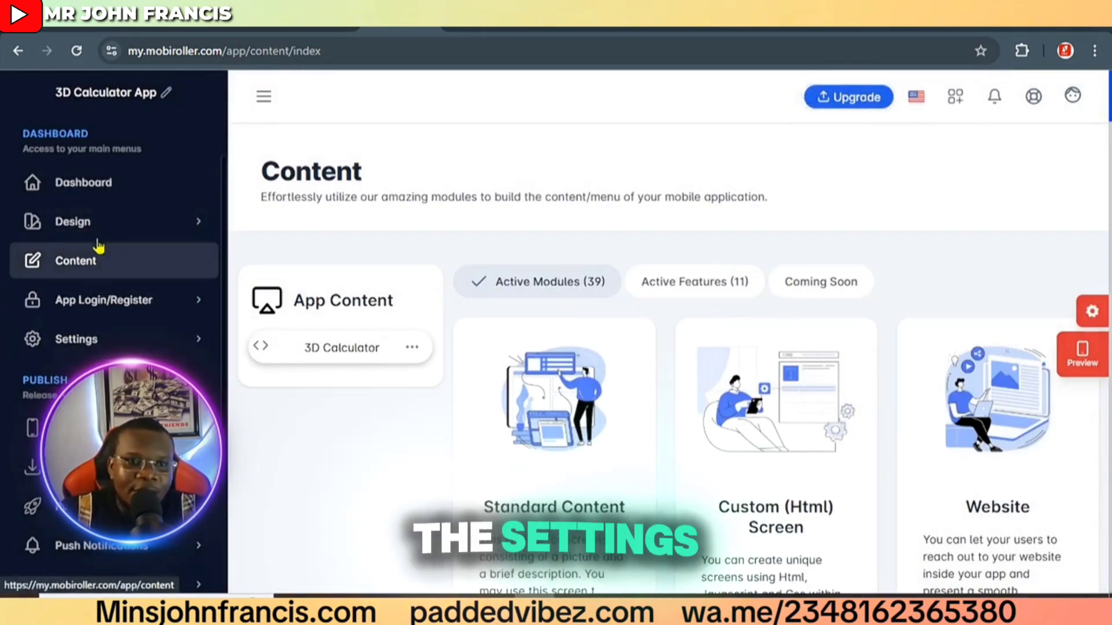
Step: Go to Design > App Name & Icon and scroll to the image upload area
click(151, 225)
click(137, 264)
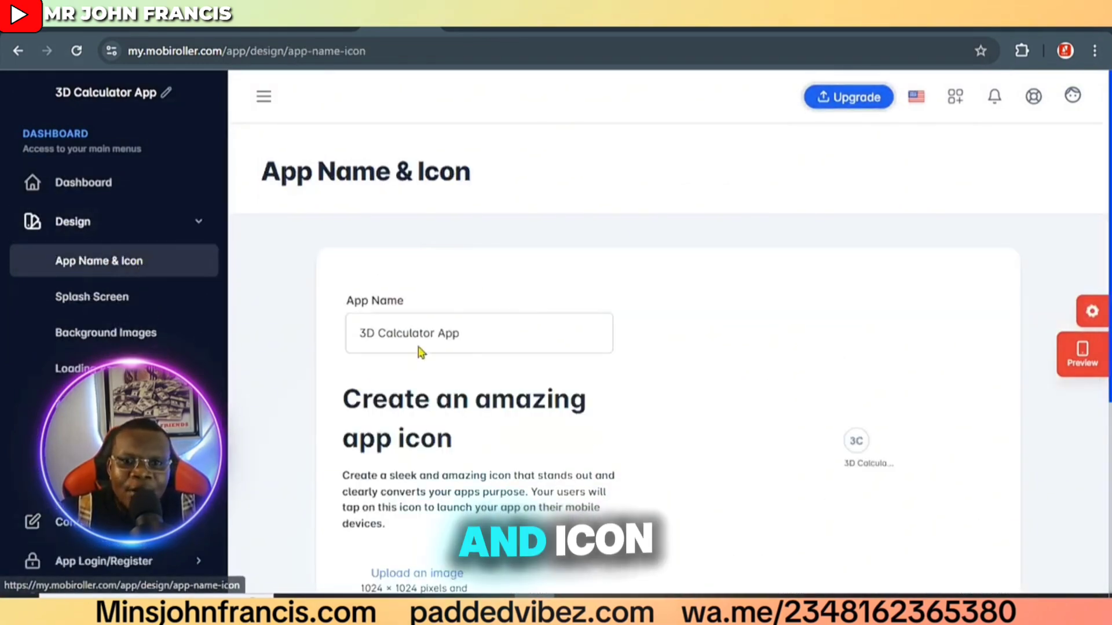
scroll(418, 355, down, 5)
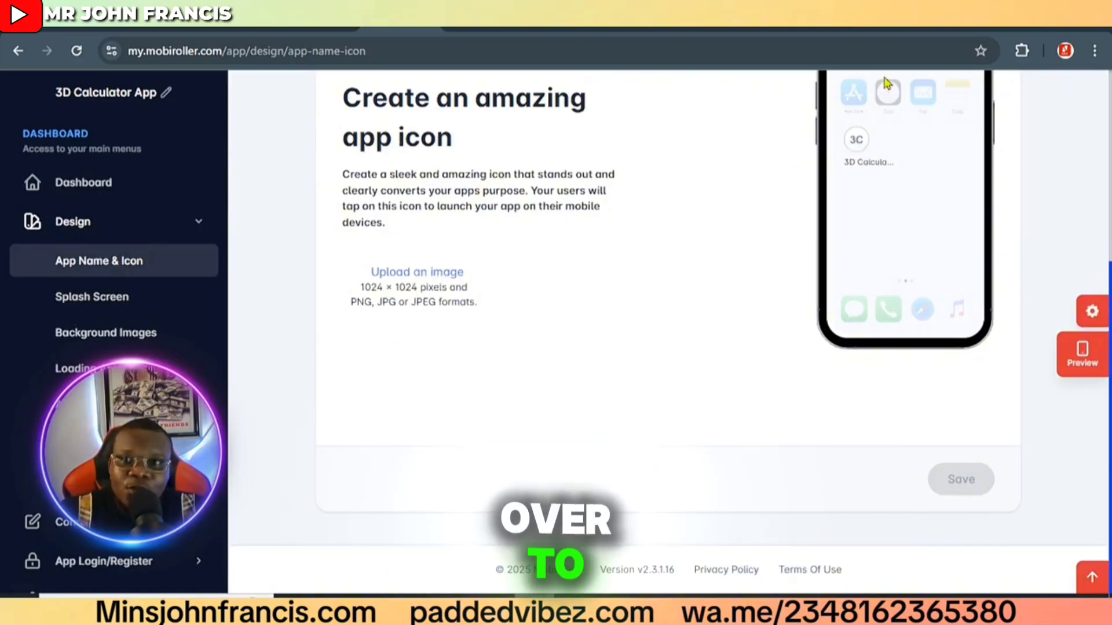
Step: Search the web for Canva in a new browser tab
key(ctrl+t)
text(canca)
key(Return)
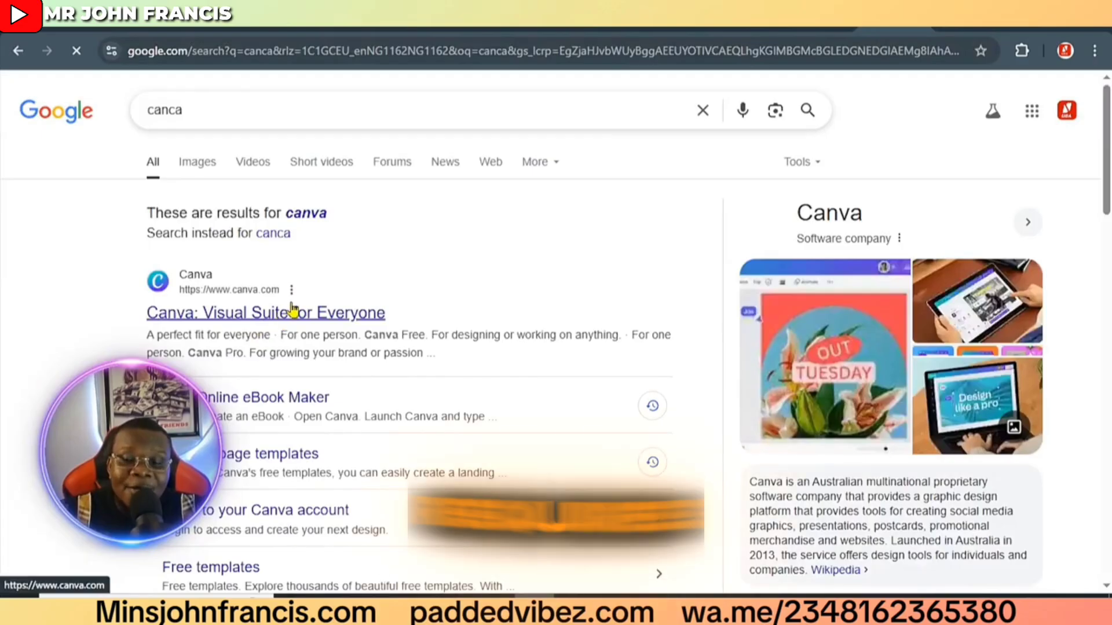
Step: Open the 'Canva: Visual Suite for Everyone' result
click(352, 298)
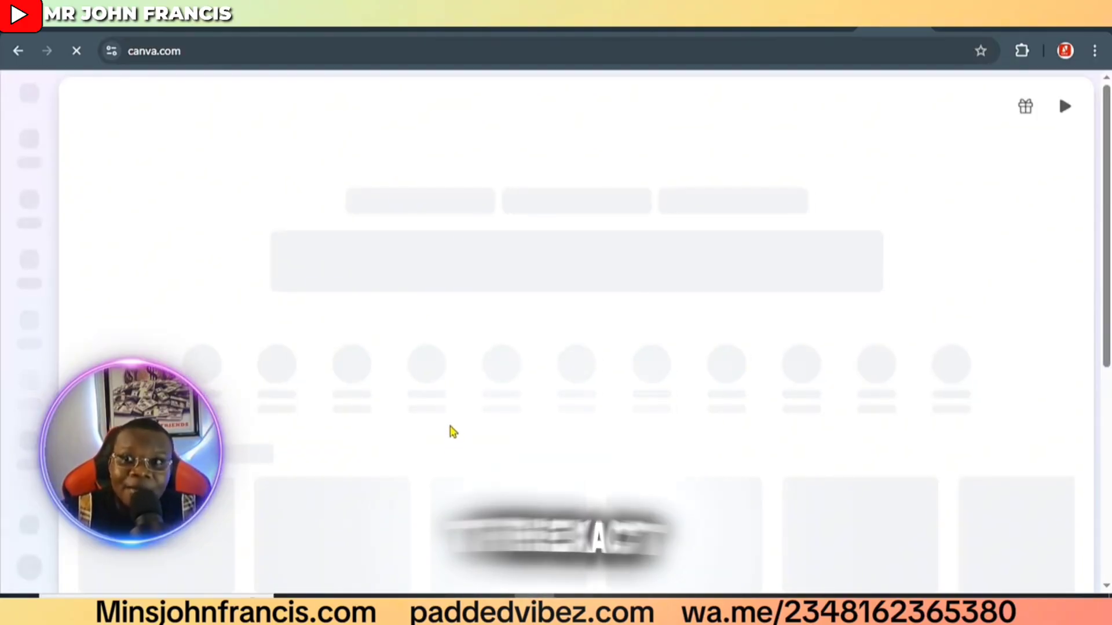
Step: Create a new custom-size 1024 × 1024 px design in Canva
click(29, 135)
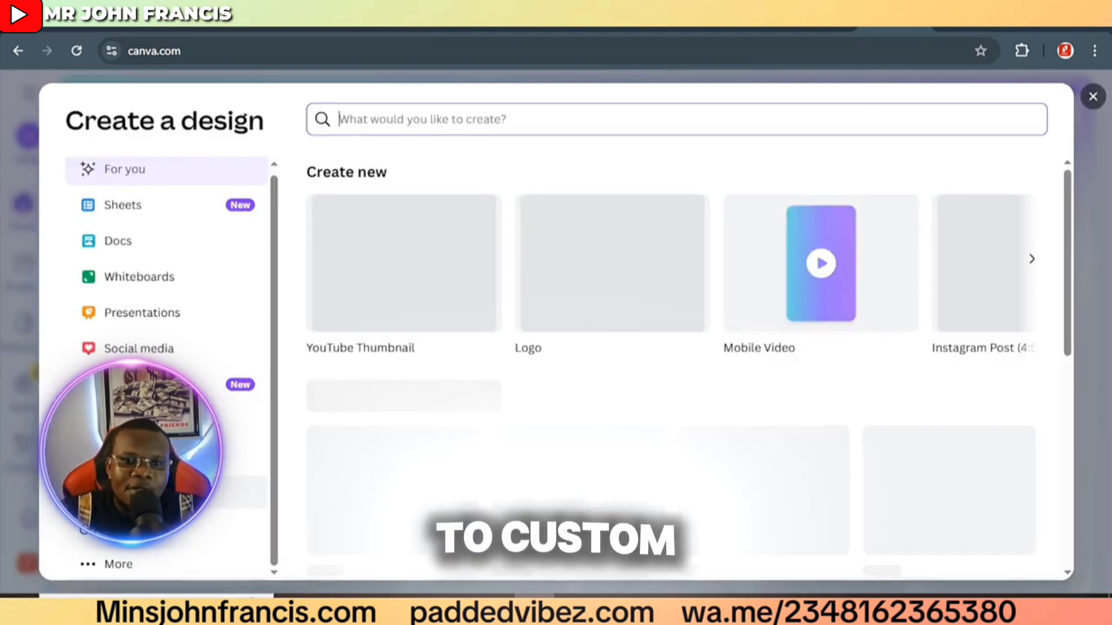
click(244, 492)
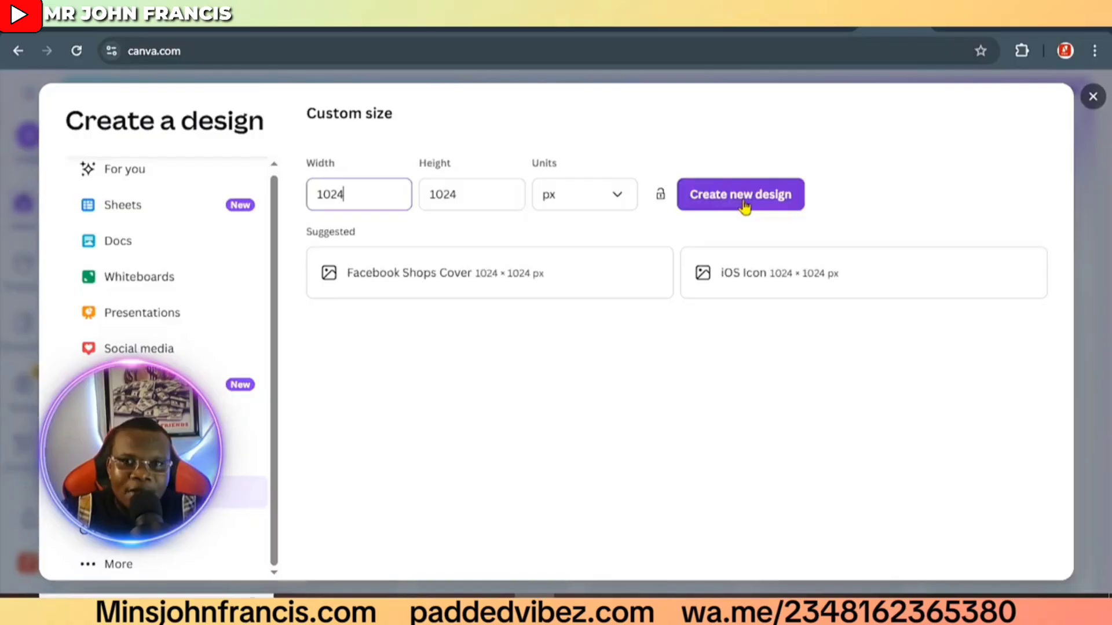
click(744, 194)
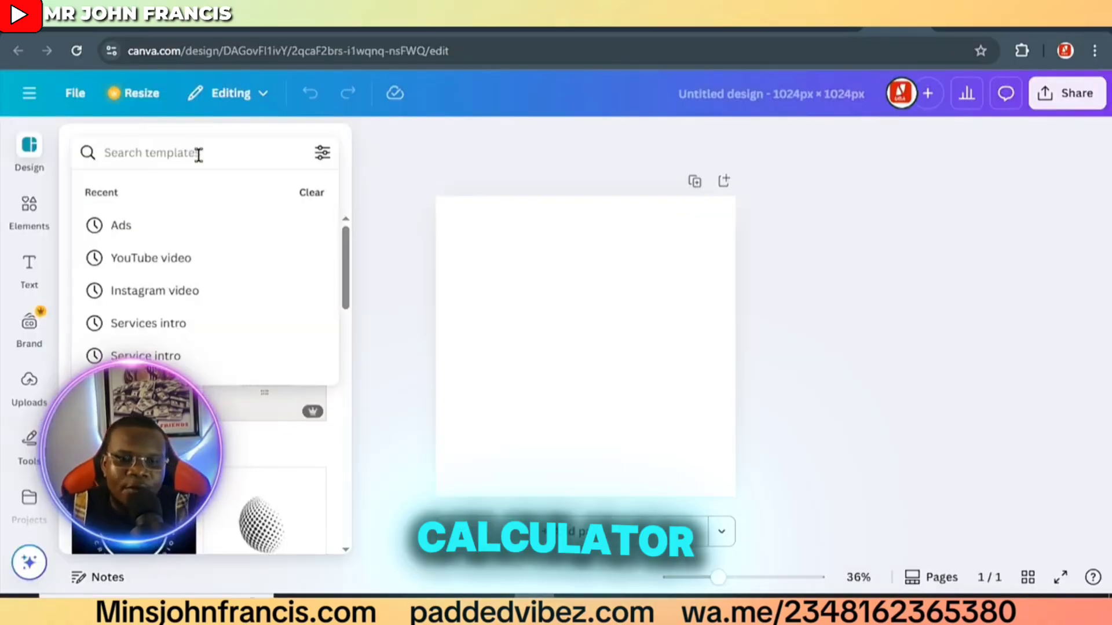
text(d)
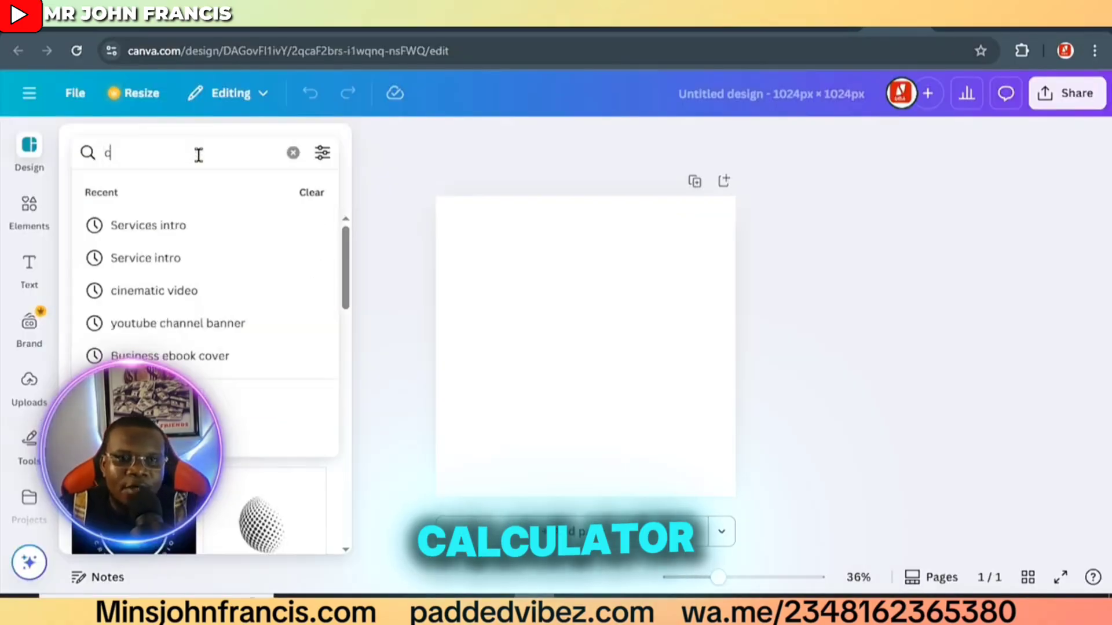
text(alcul)
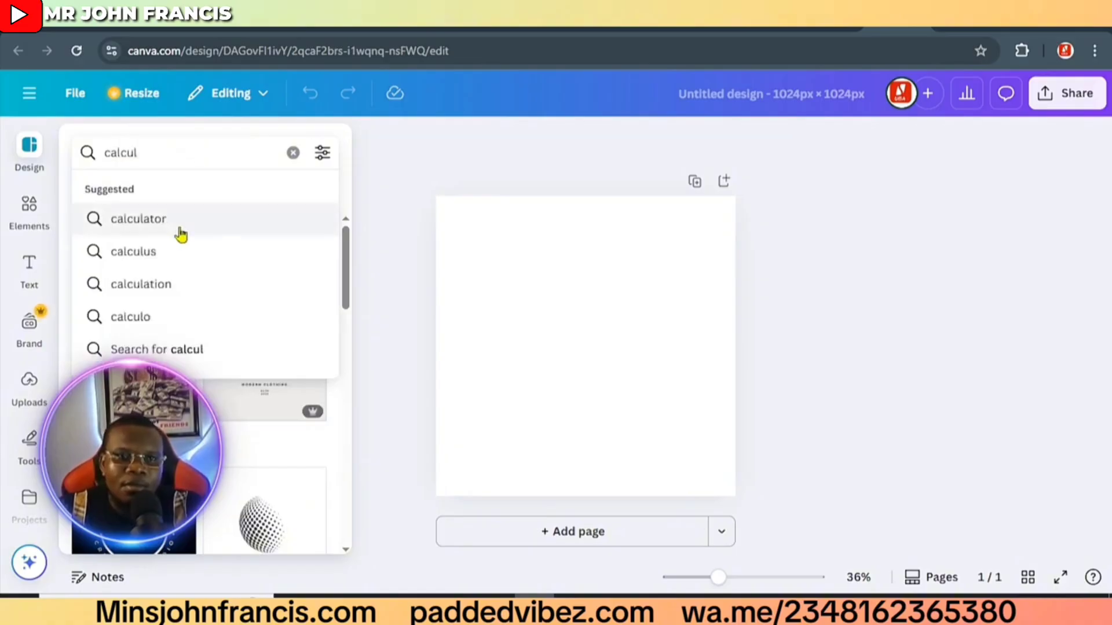
Step: Apply the first 'calculator' template and switch the page background to a dark-to-purple gradient
click(169, 225)
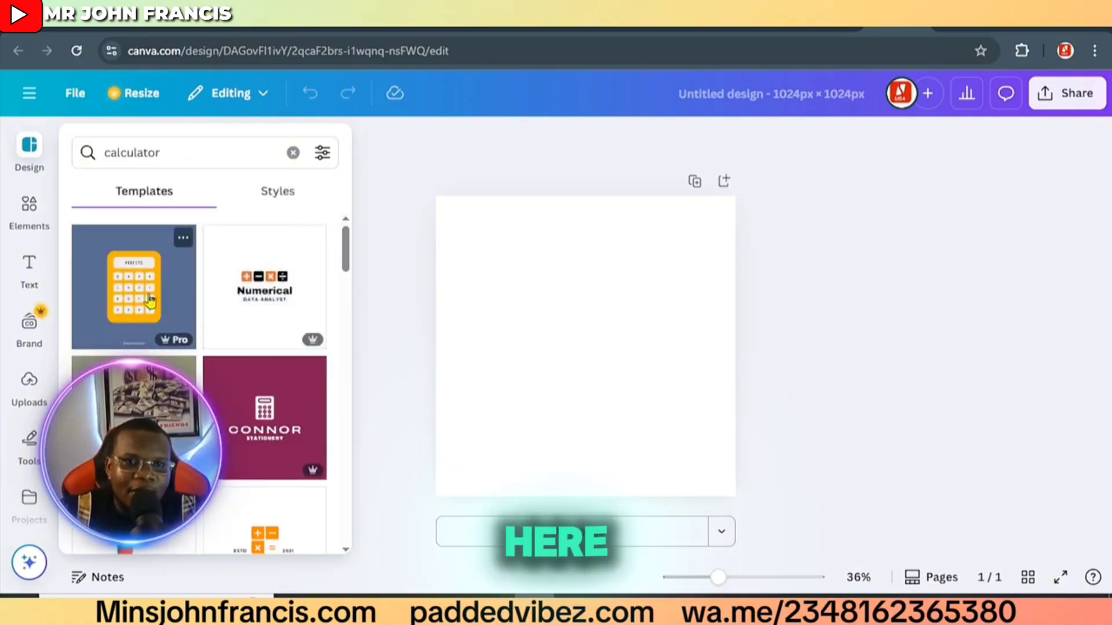
click(126, 327)
click(672, 366)
click(470, 140)
click(90, 269)
click(258, 317)
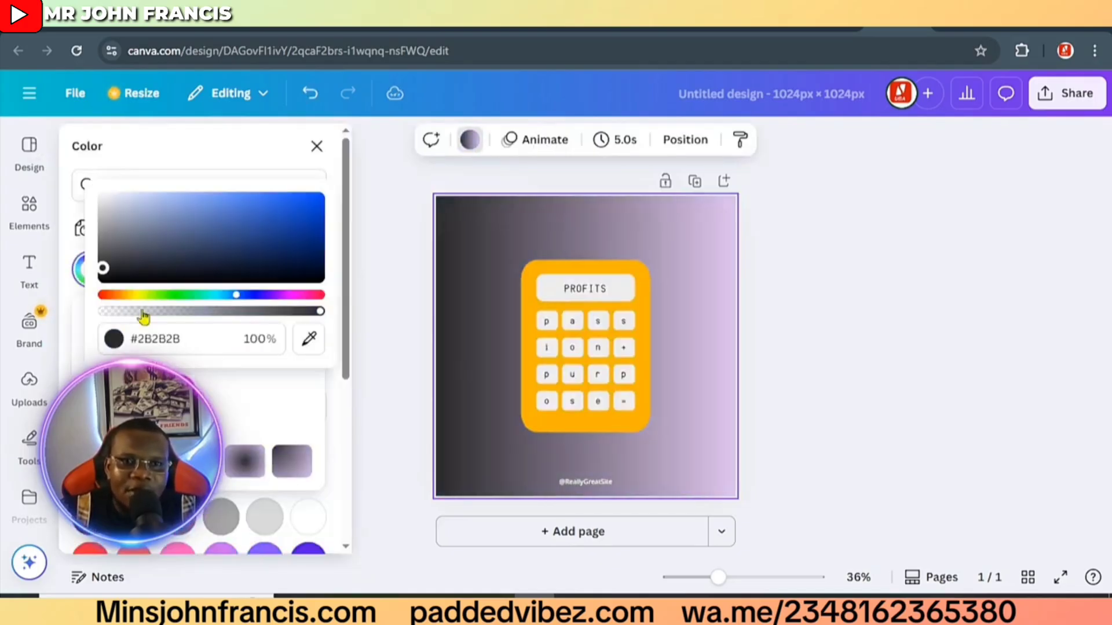
Step: Darken the gradient's purple end and recolour the calculator to light-gray keys and an orange body
drag(365, 184, 362, 217)
click(524, 265)
click(265, 309)
click(168, 317)
click(229, 317)
click(531, 141)
click(179, 313)
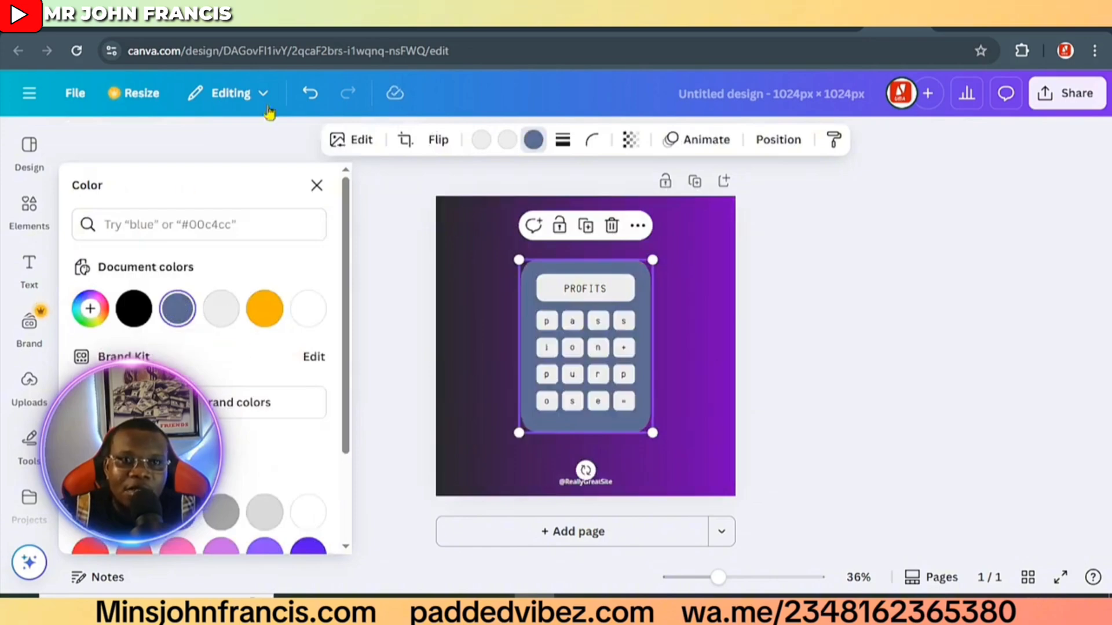
click(265, 308)
click(317, 185)
click(585, 482)
drag(599, 525, 597, 491)
drag(473, 443, 335, 373)
drag(516, 491, 598, 484)
Step: Retype the caption as a bold '3D CALCULATOR APP' title placed under the calculator
double_click(628, 448)
key(BackSpace)
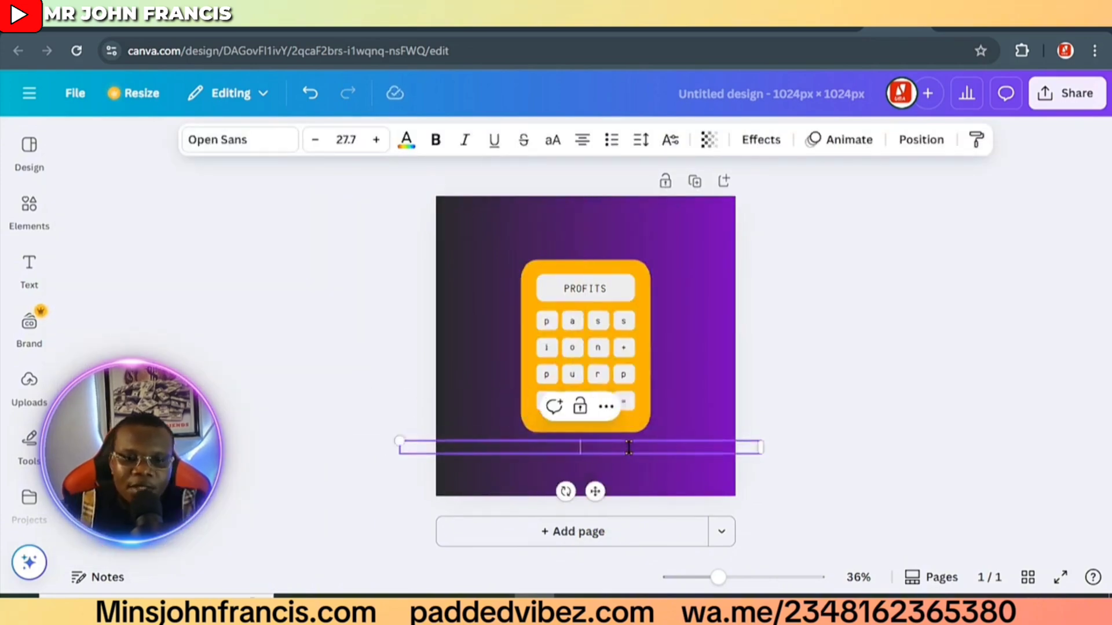
text(3D CALCULATOR APP)
key(Escape)
key(ctrl+b)
drag(400, 441, 318, 433)
drag(580, 486, 602, 486)
Step: Centre the 3D CALCULATOR APP title precisely beneath the calculator
click(878, 467)
click(584, 443)
click(938, 404)
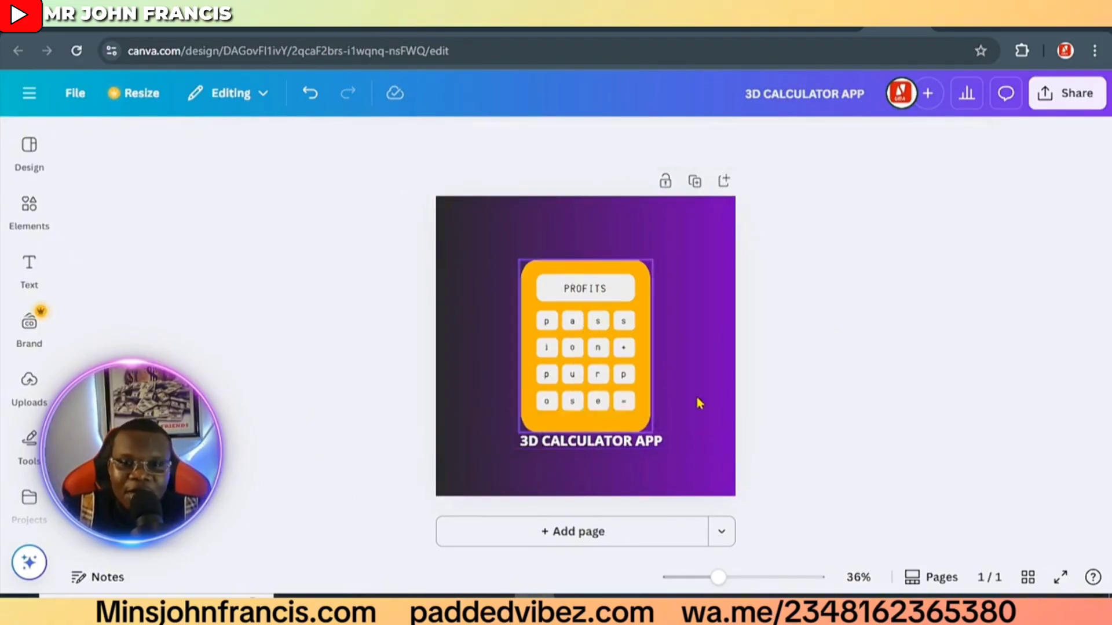
key(Tab)
key(Tab)
drag(576, 484, 596, 484)
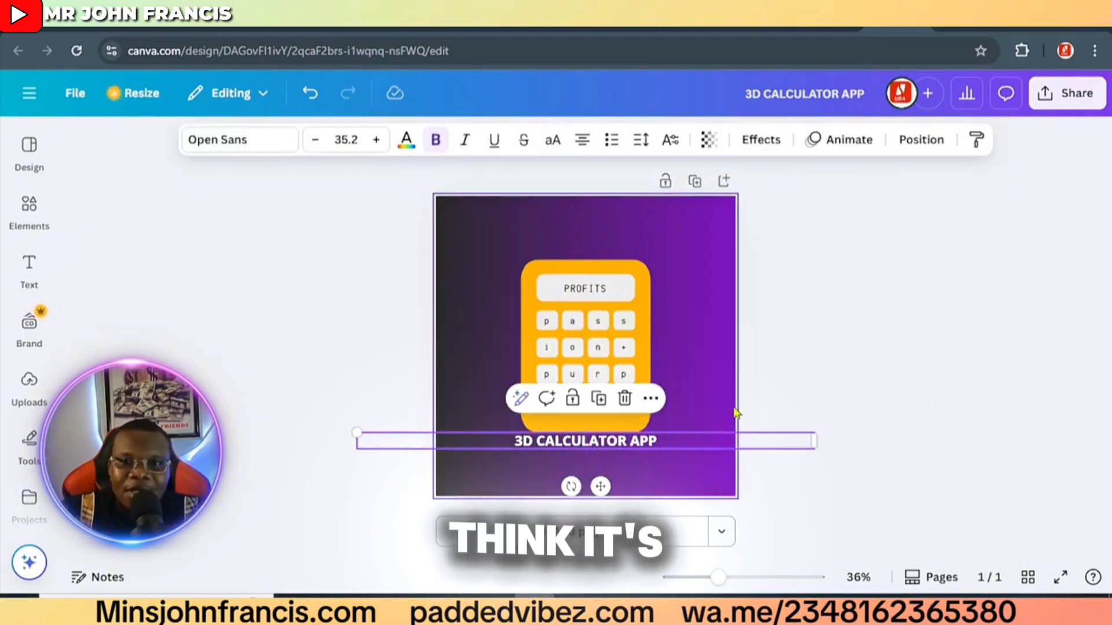
click(836, 377)
click(1077, 99)
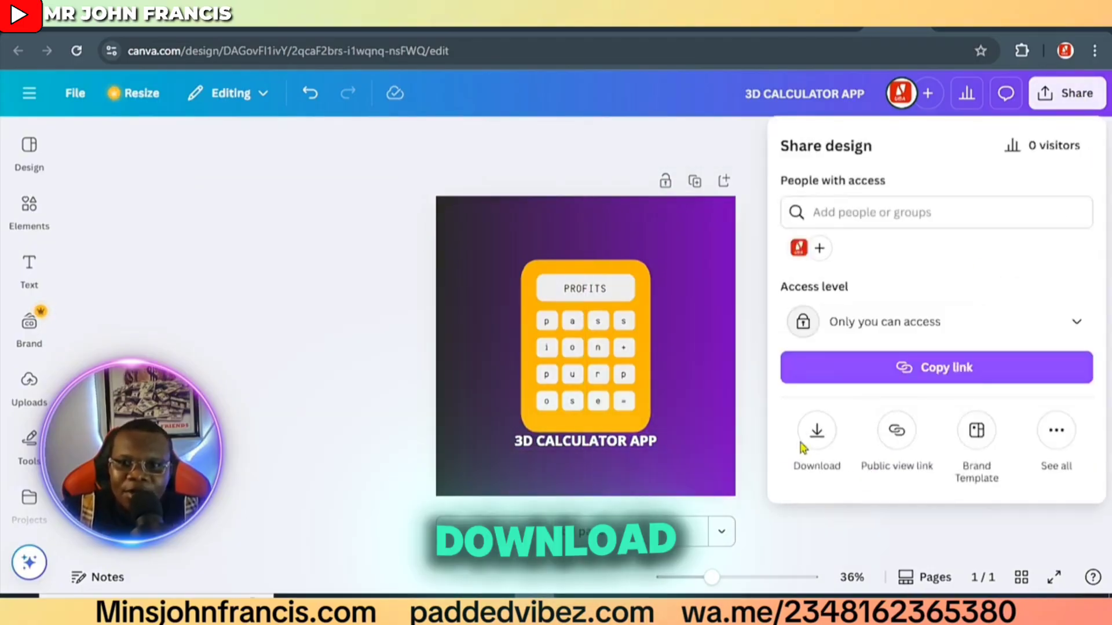
Step: Download the Canva design as the PNG file '3D CALCULATOR APP.png'
click(825, 450)
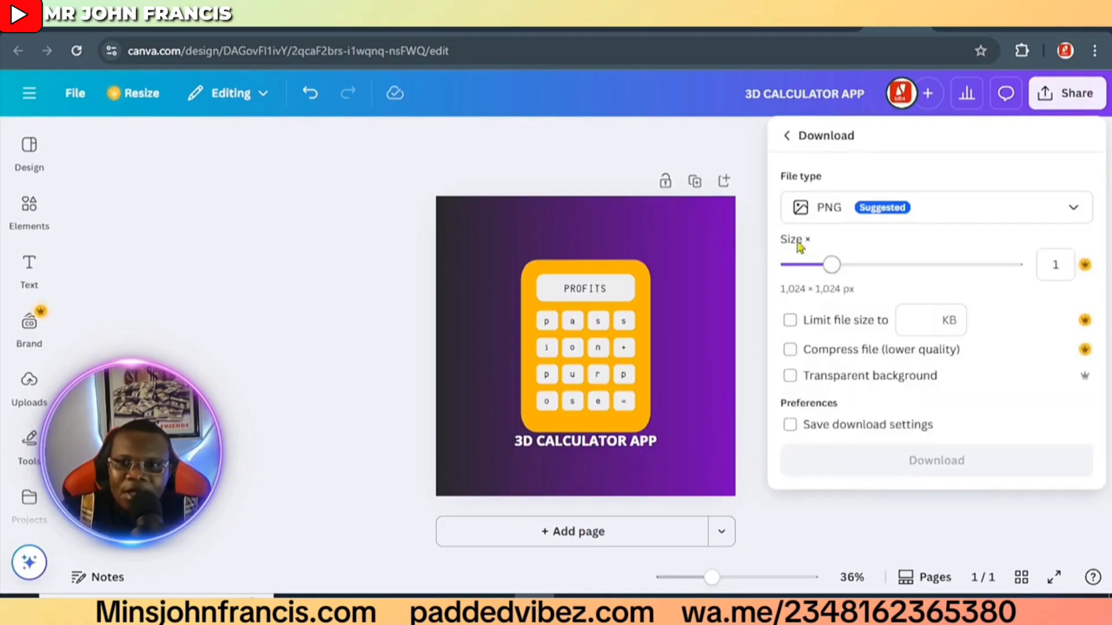
click(913, 468)
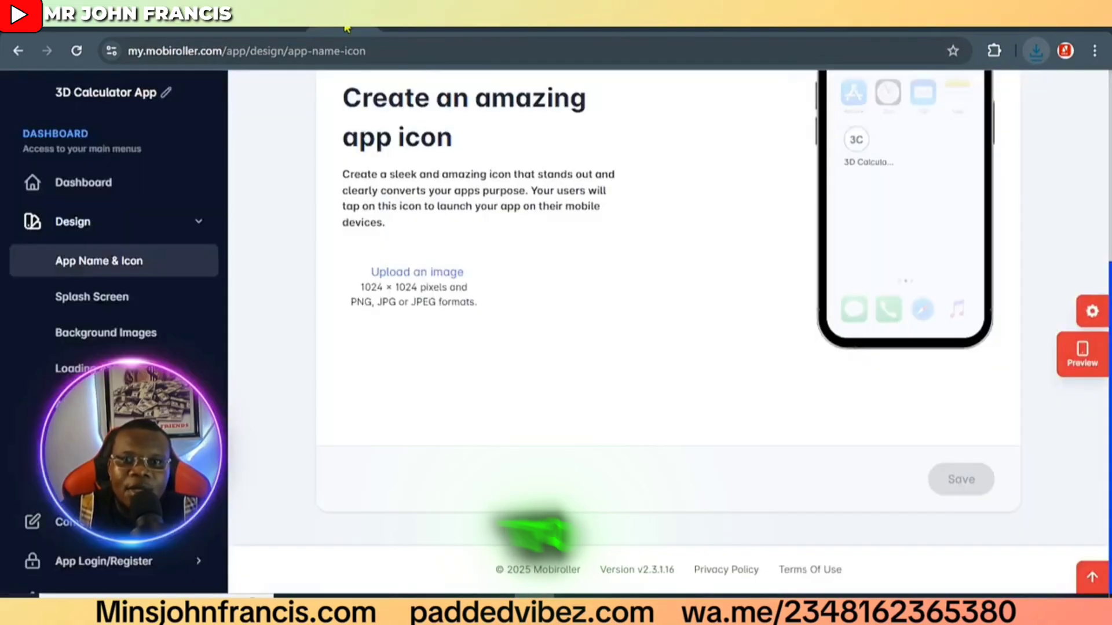
Step: Upload 3D CALCULATOR APP.png as the app icon and adjust its crop
scroll(718, 265, up, 4)
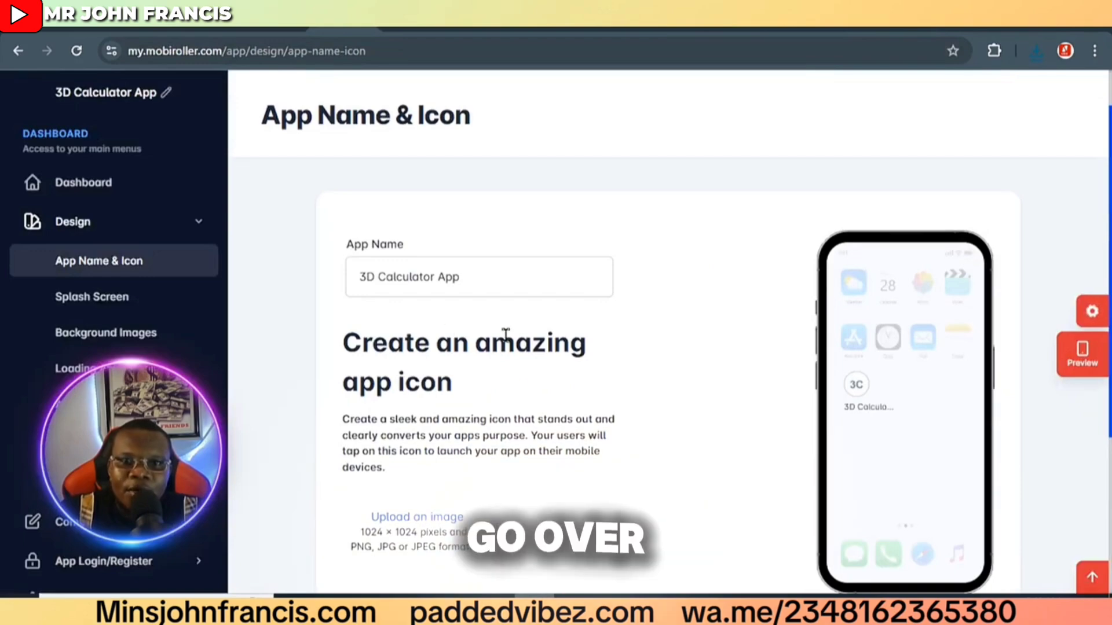
scroll(497, 326, down, 4)
click(420, 277)
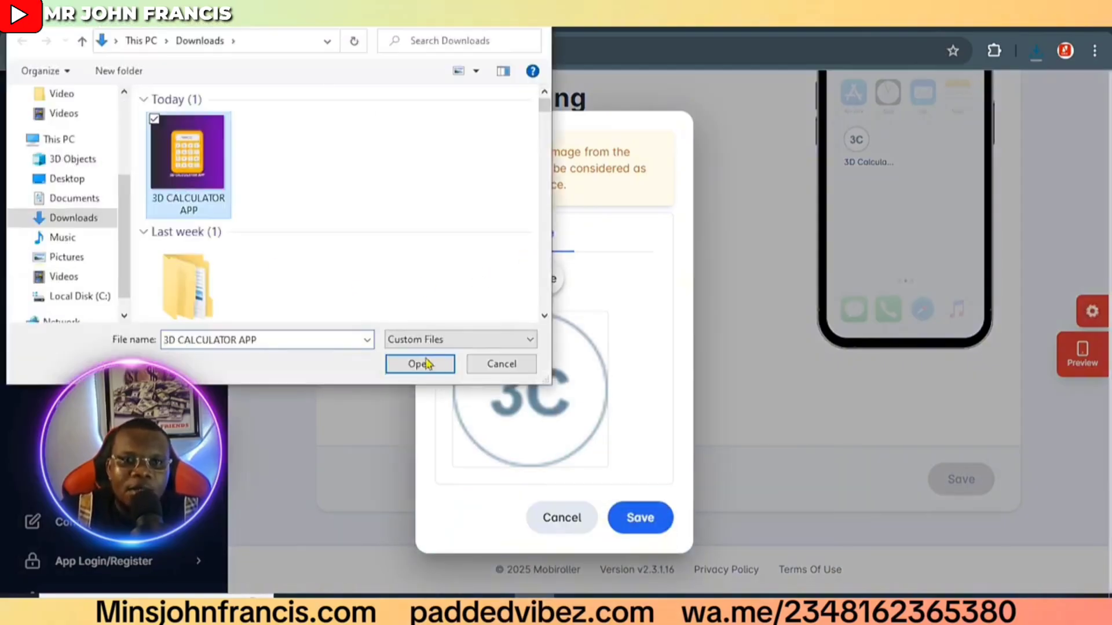
click(186, 152)
click(413, 358)
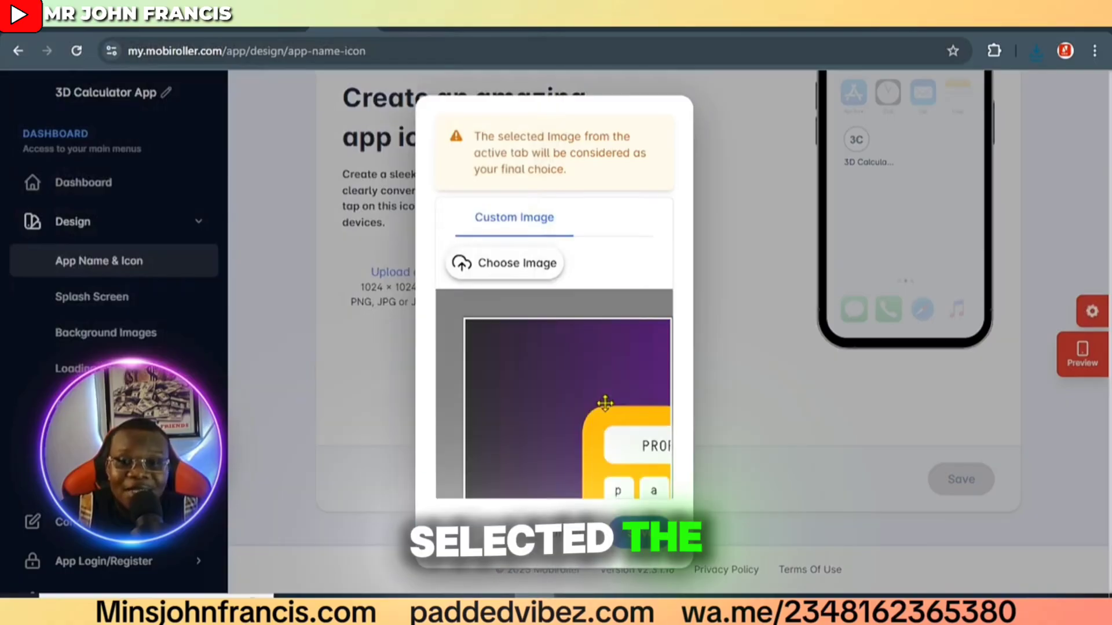
drag(573, 404, 535, 369)
scroll(534, 369, down, 3)
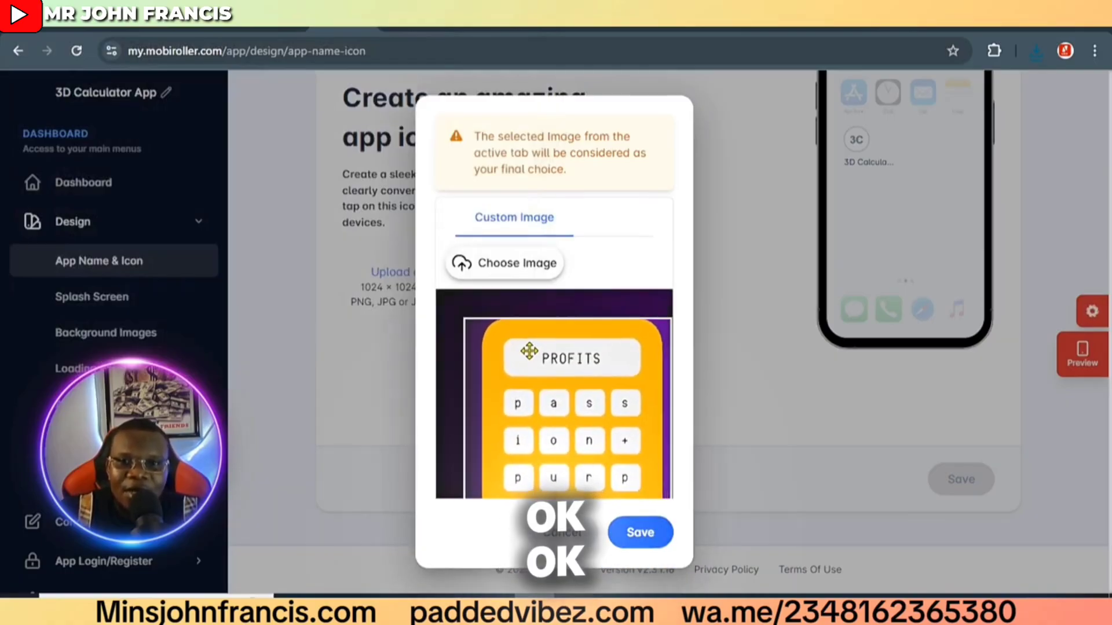
scroll(657, 420, down, 4)
scroll(667, 350, down, 2)
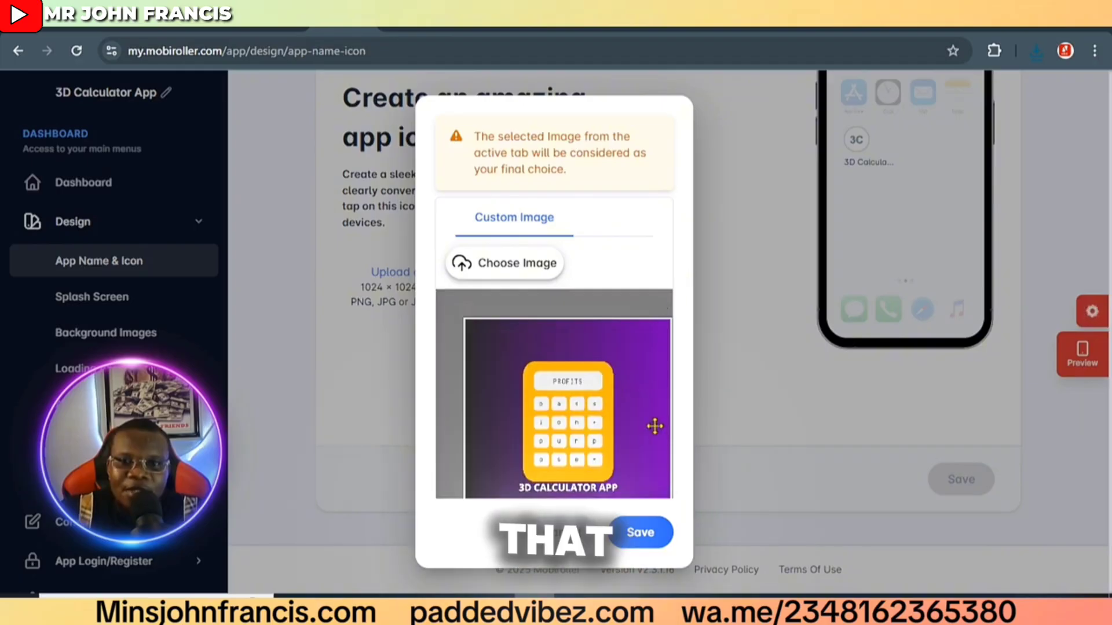
click(651, 540)
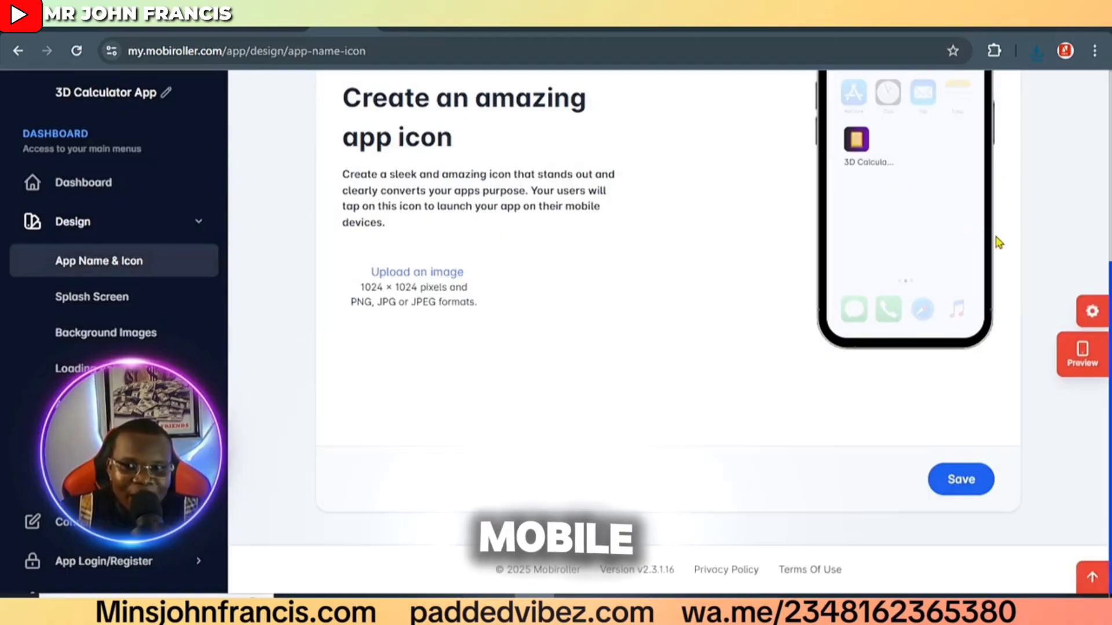
Step: Save the new icon, confirming 'Yes, I'm sure' to combine it with the splash screen
scroll(999, 242, up, 3)
scroll(961, 538, down, 1)
click(960, 560)
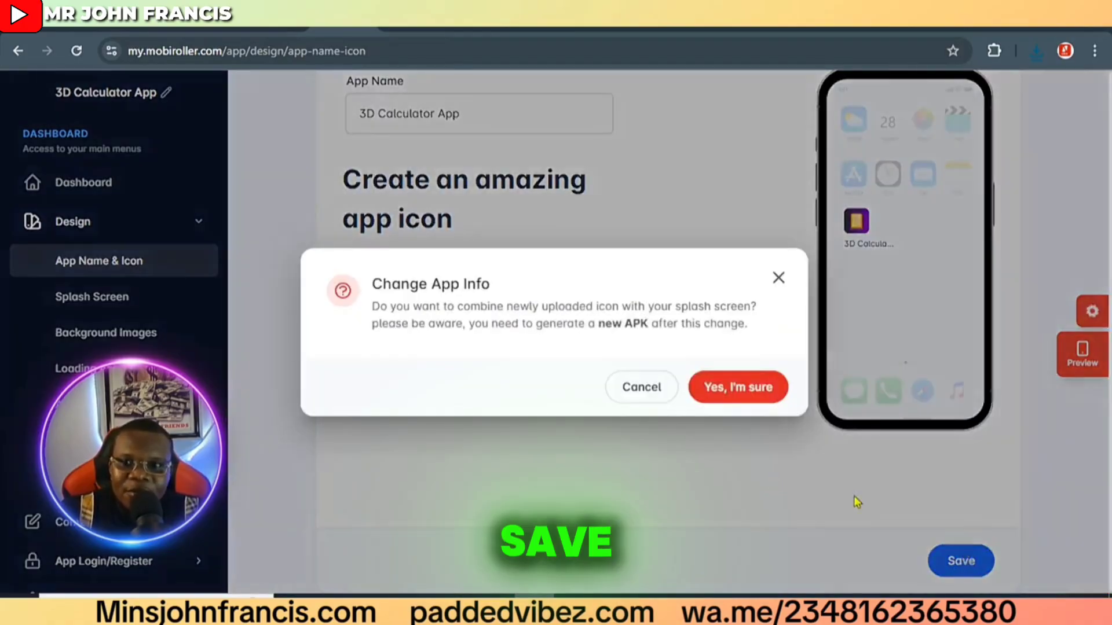
click(739, 388)
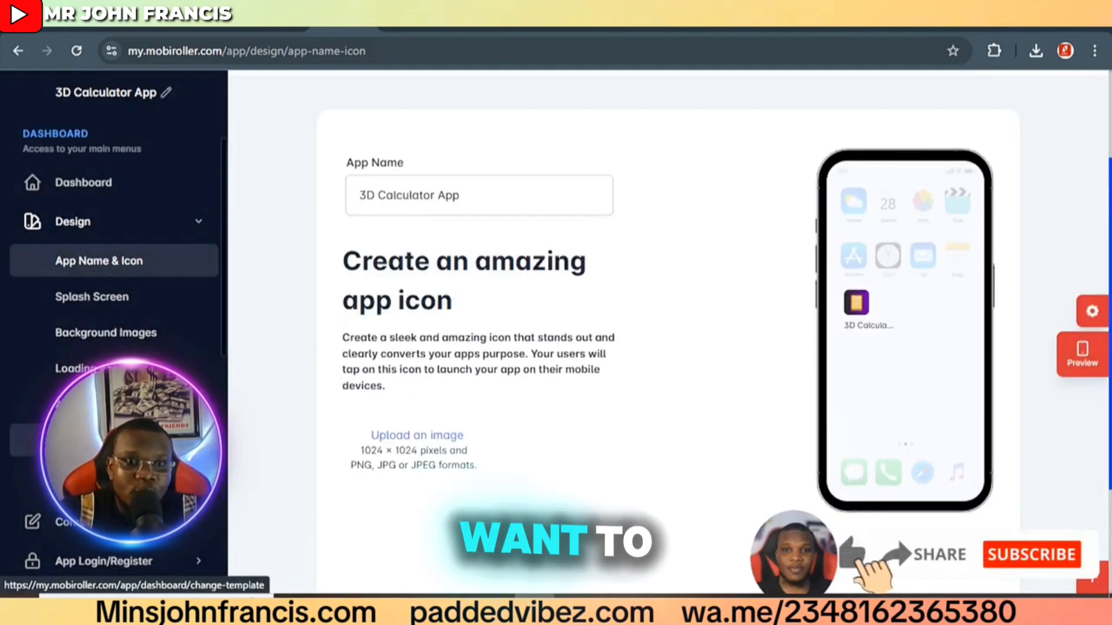
scroll(115, 347, down, 7)
click(92, 476)
Step: Turn on Android ads with both interstitial and banner enabled
scroll(735, 204, down, 3)
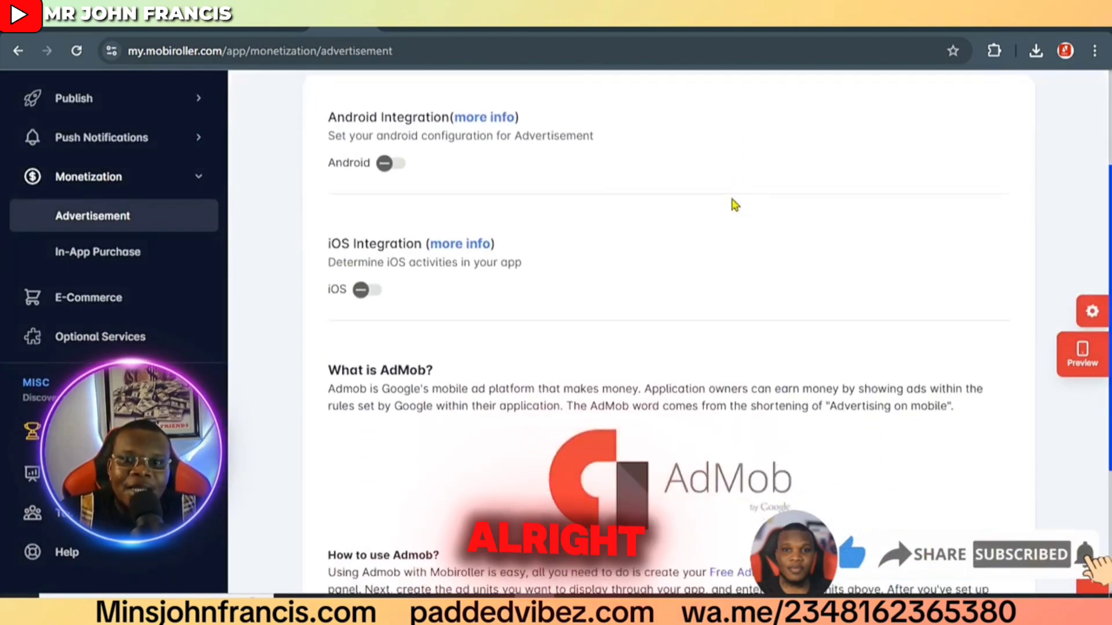
click(388, 167)
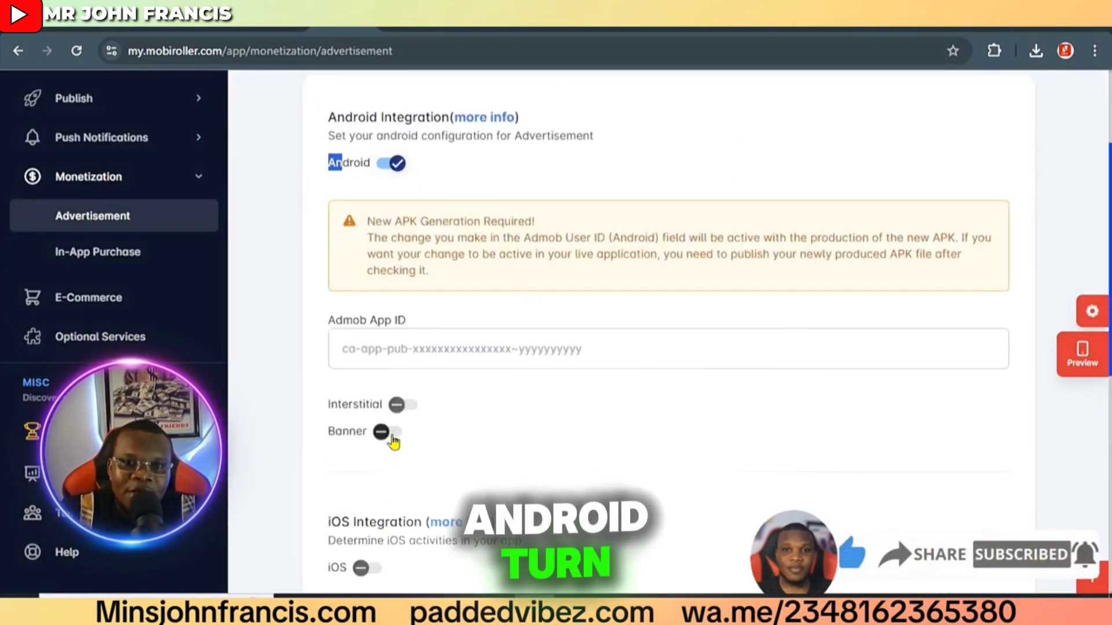
click(402, 404)
scroll(463, 417, down, 4)
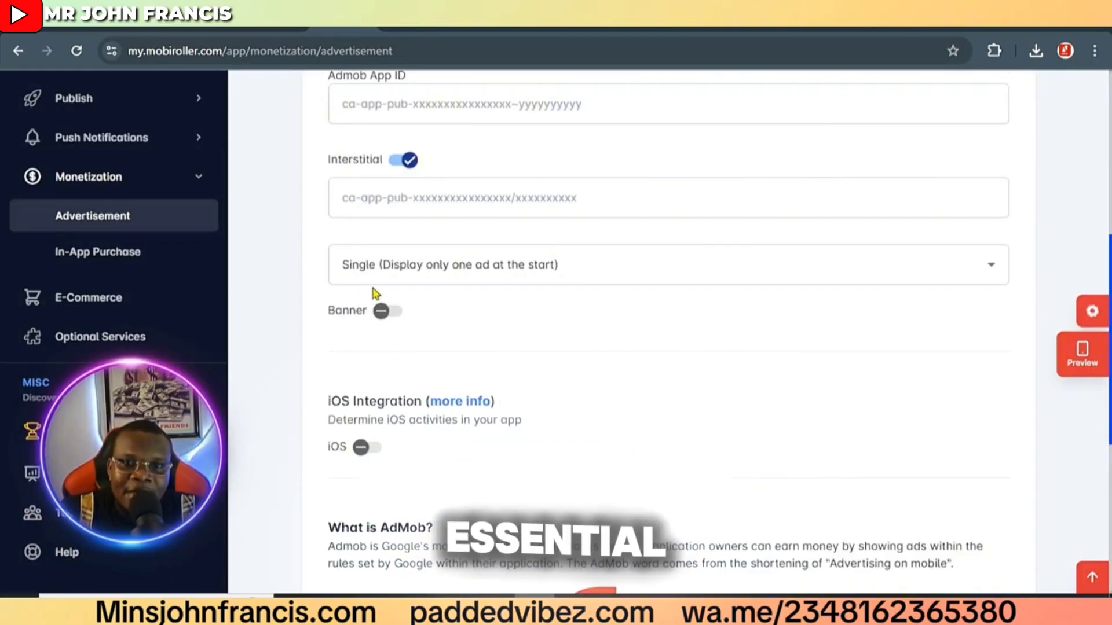
click(380, 312)
Step: Turn on iOS ads with both interstitial and banner enabled
scroll(366, 404, down, 3)
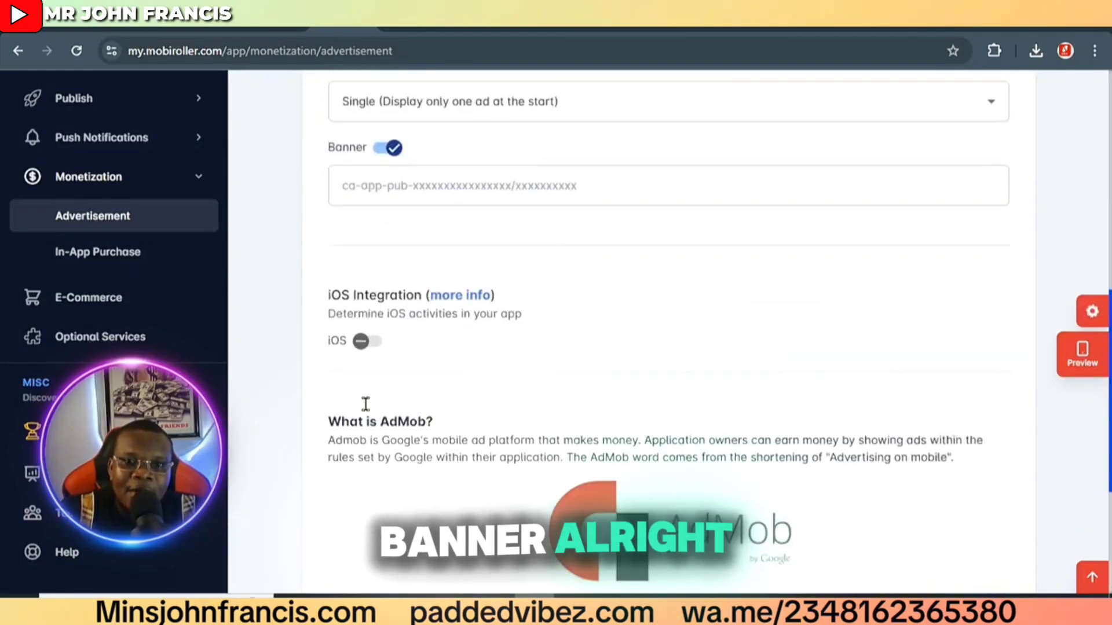
click(361, 341)
scroll(419, 400, down, 4)
click(399, 306)
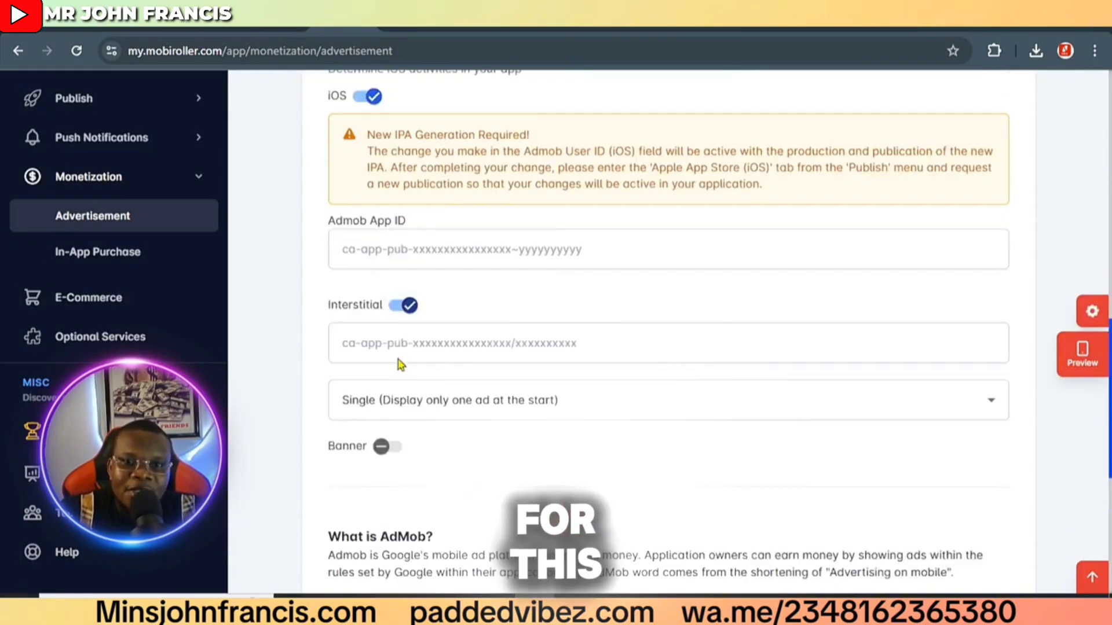
click(383, 448)
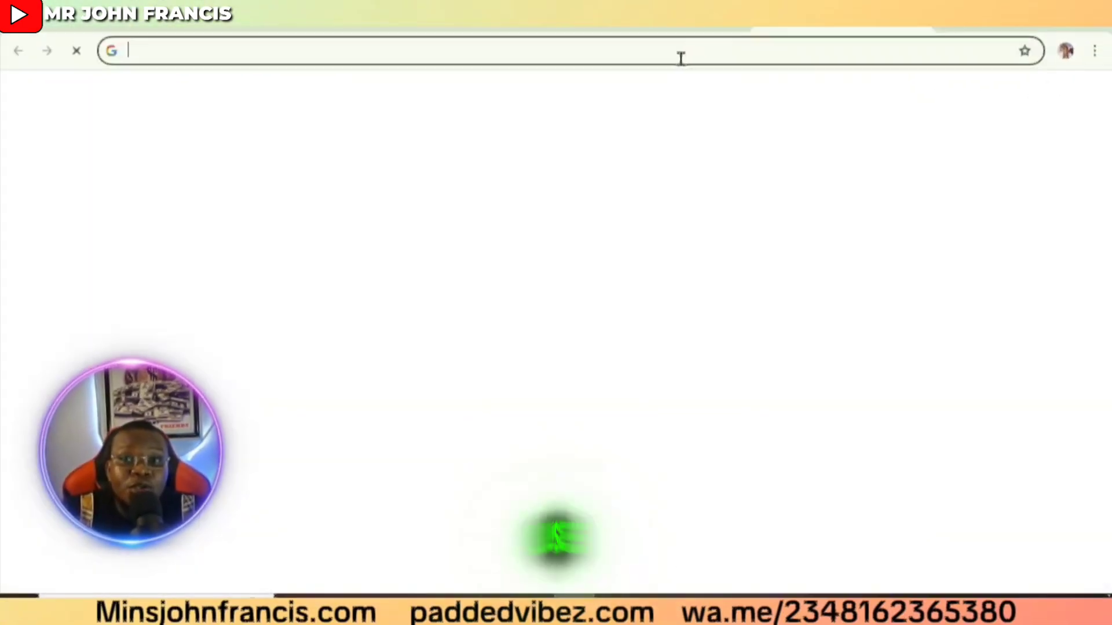
Step: Search 'admob te' and open the Enable test ads | Android page's demo ad unit IDs
click(681, 57)
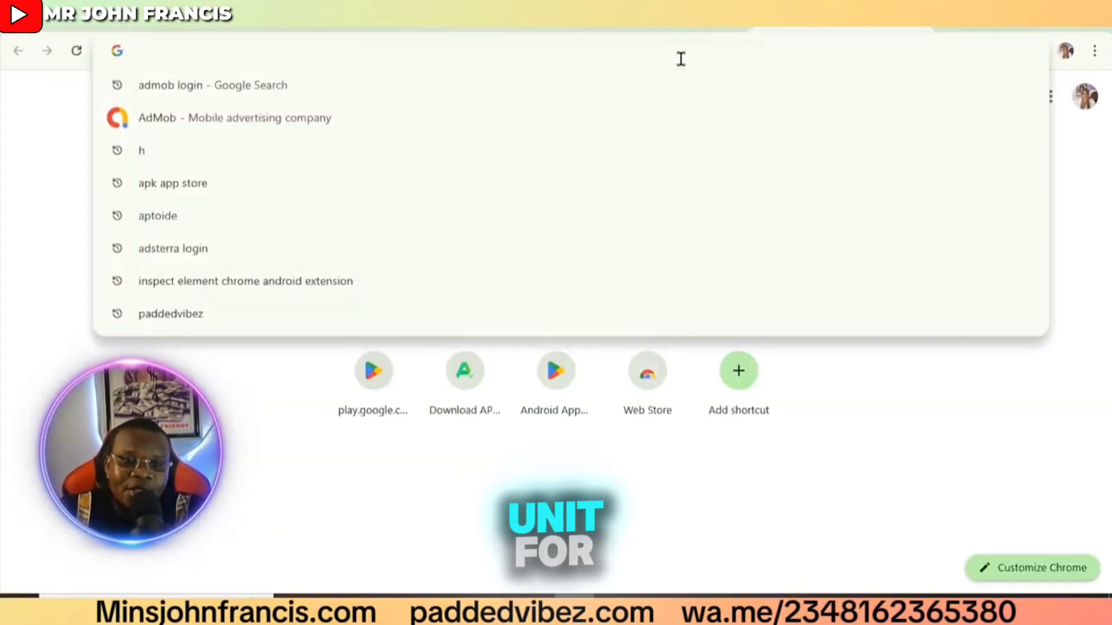
text(admo)
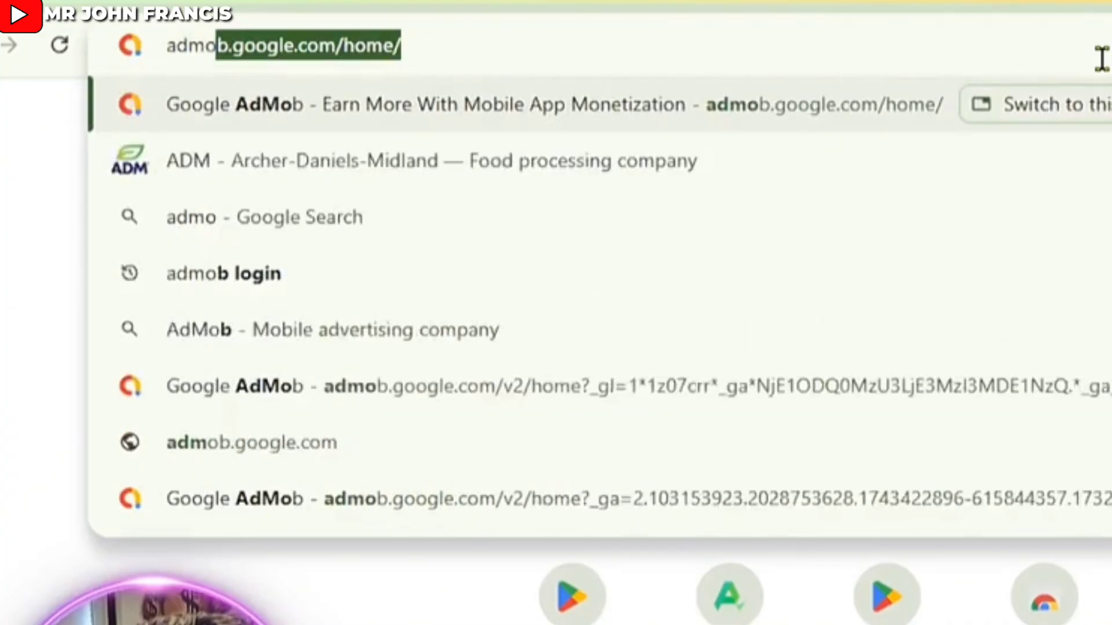
text(b te)
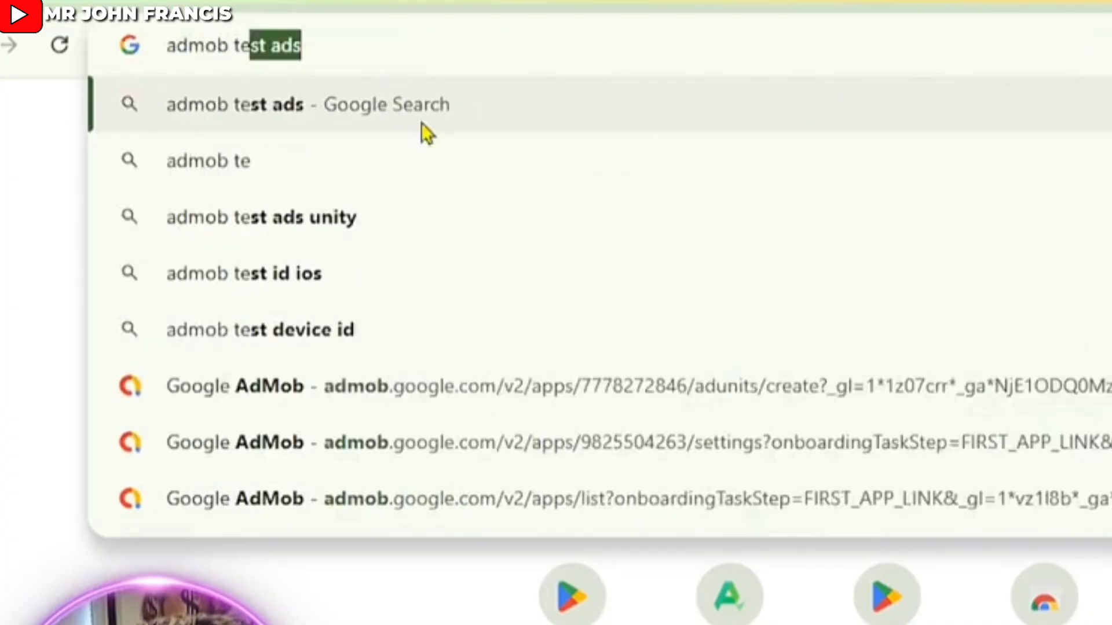
key(Return)
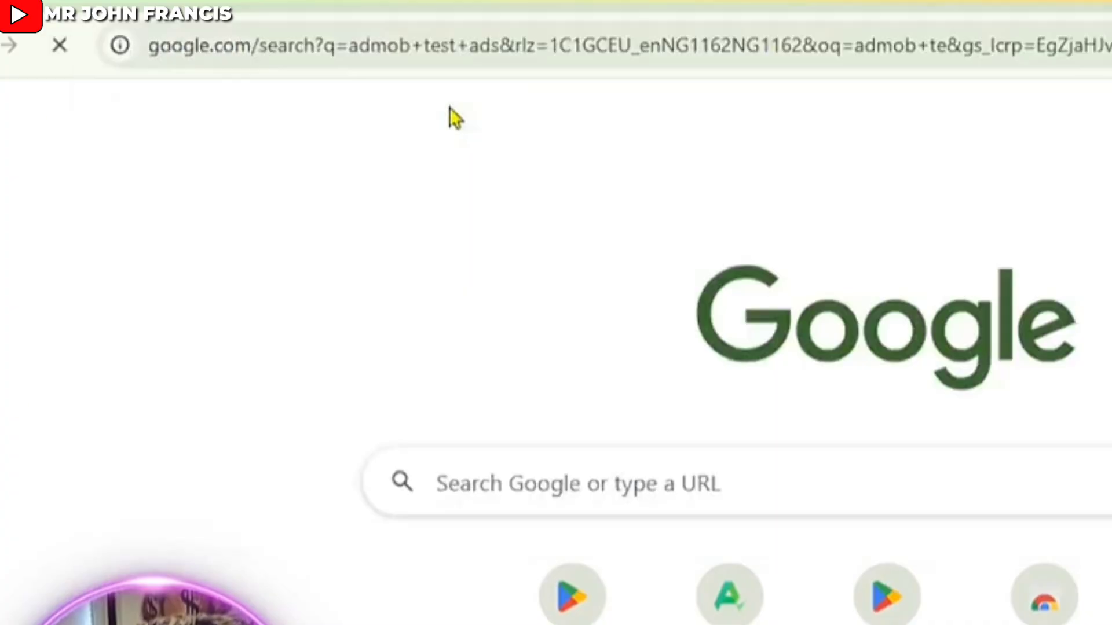
click(581, 261)
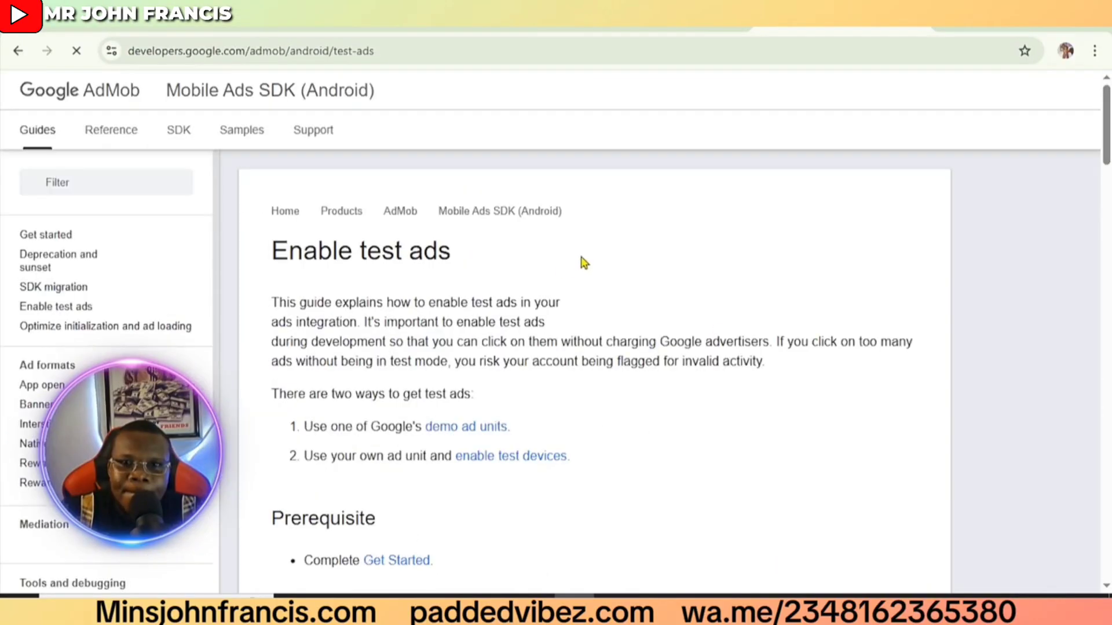
scroll(584, 261, down, 9)
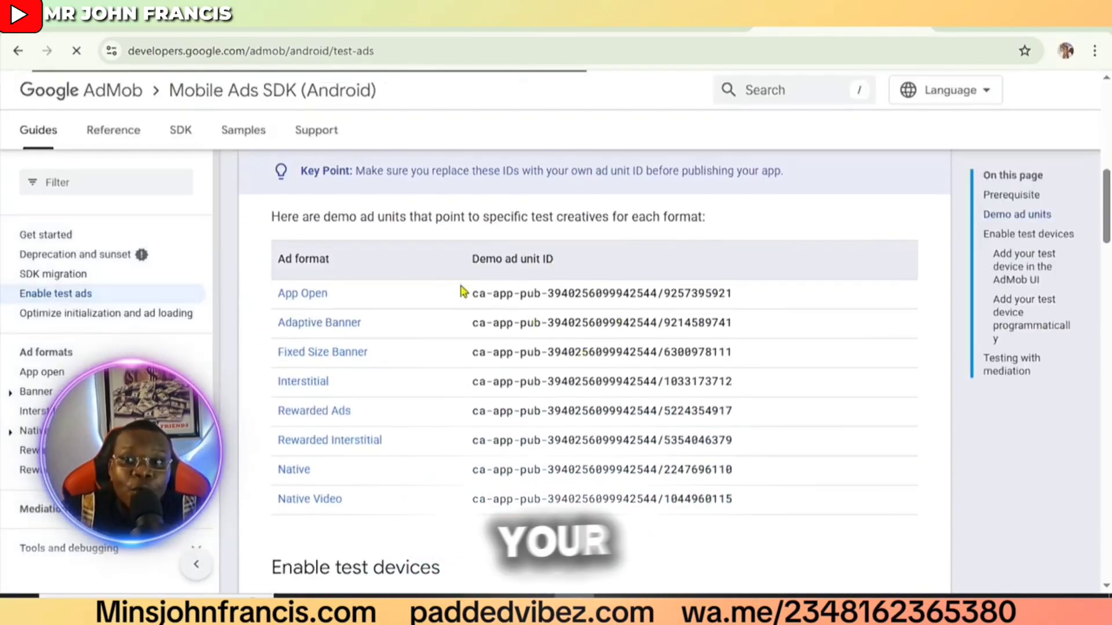
drag(462, 291, 752, 288)
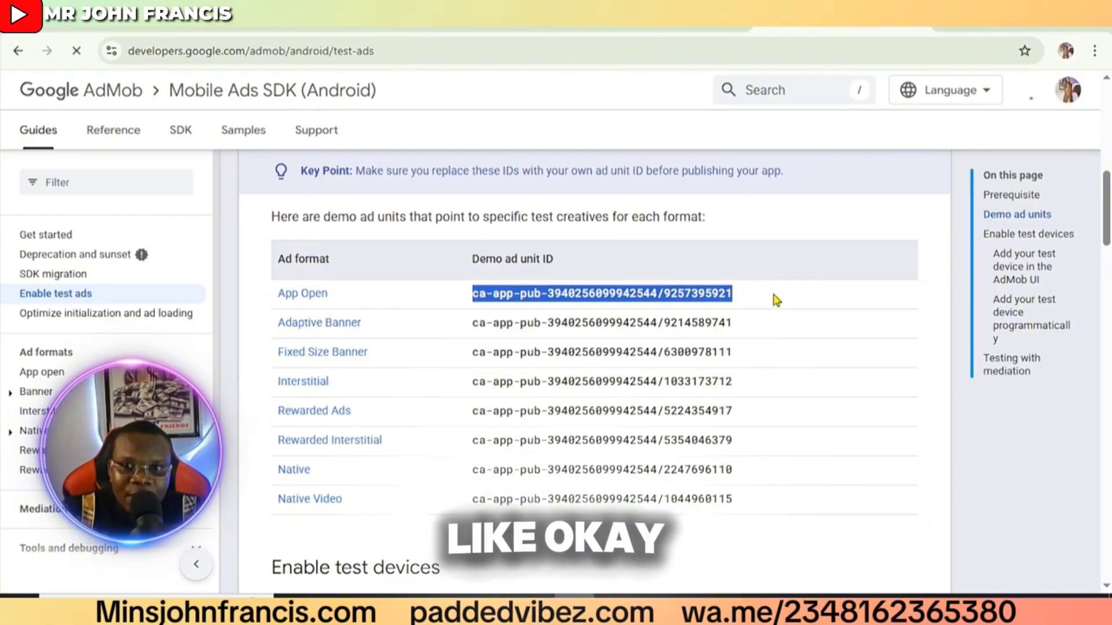
click(694, 319)
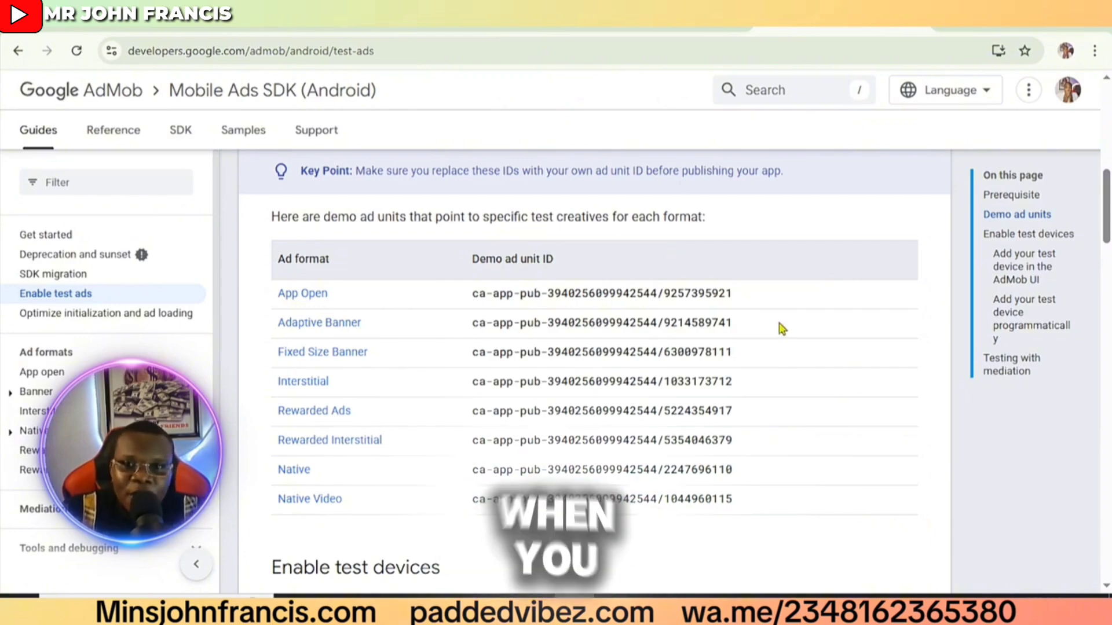
Step: Copy the Adaptive Banner demo ID and paste it, without the leading space, into the banner field
drag(763, 329, 464, 325)
right_click(503, 317)
click(534, 342)
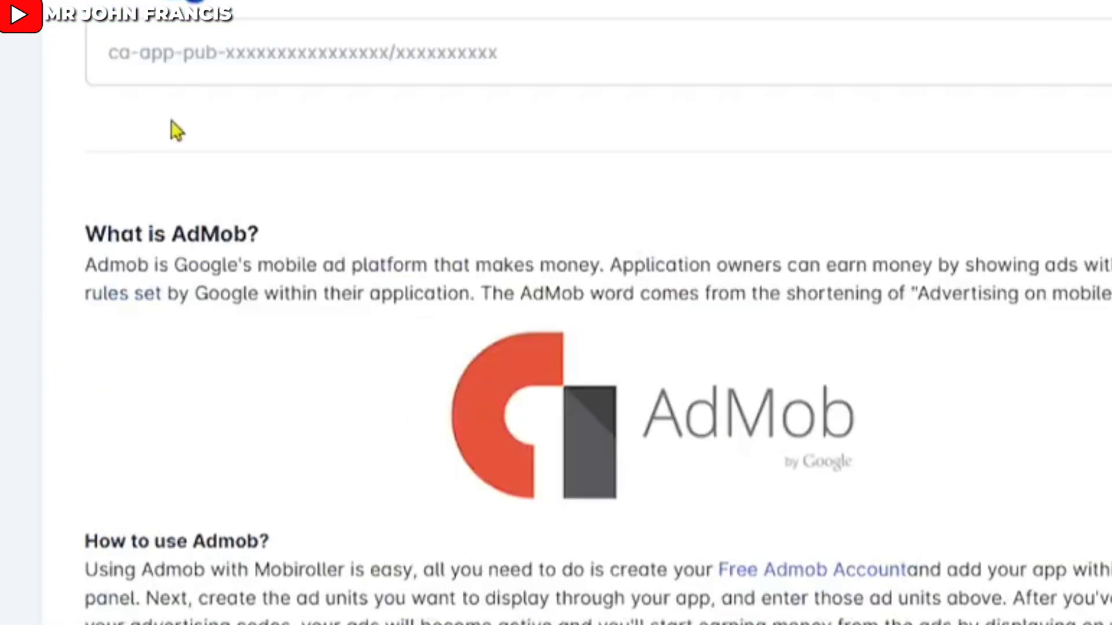
scroll(173, 129, up, 2)
right_click(277, 199)
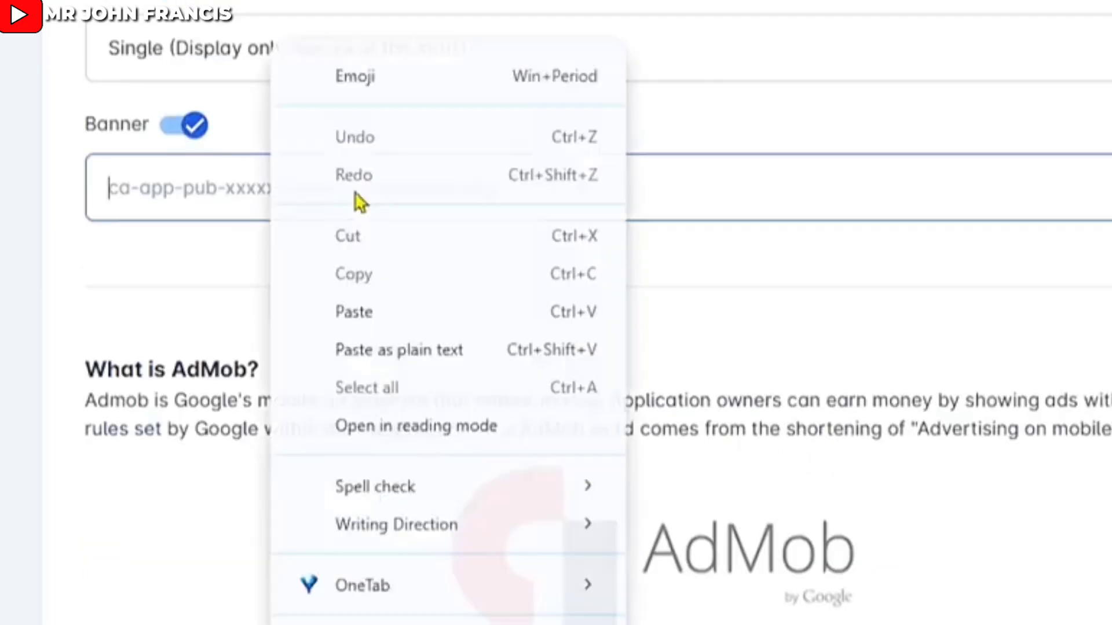
click(354, 311)
key(Home)
key(Delete)
key(Delete)
key(Delete)
key(Delete)
Step: Paste the banner test ID into the other empty Banner ID field, trimming its leading space
scroll(385, 239, up, 15)
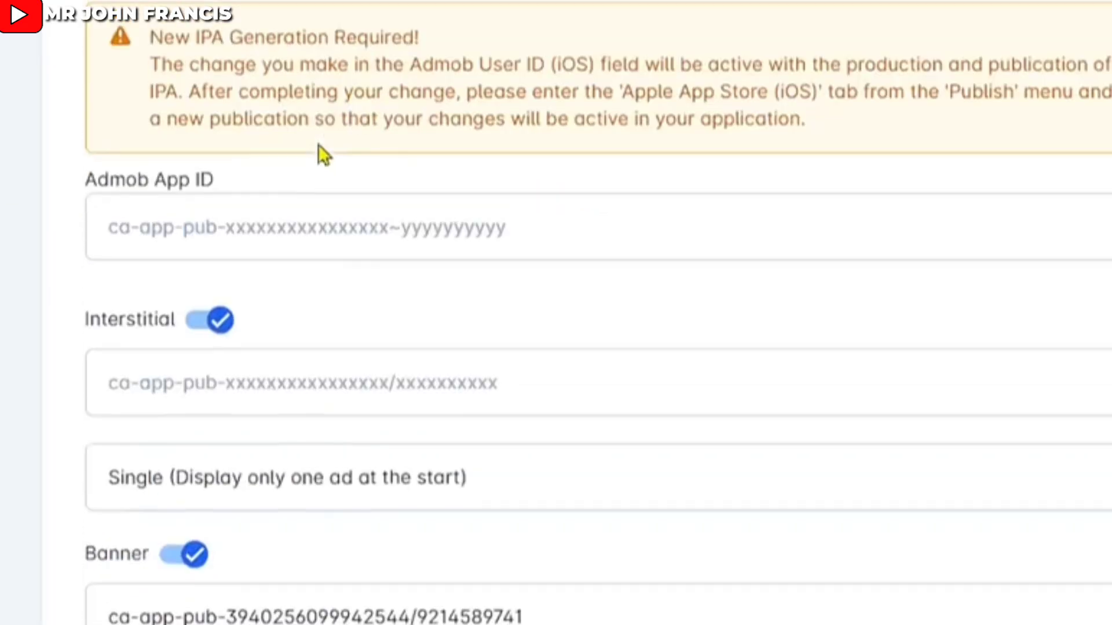
click(306, 377)
key(ctrl+v)
key(Home)
key(Delete)
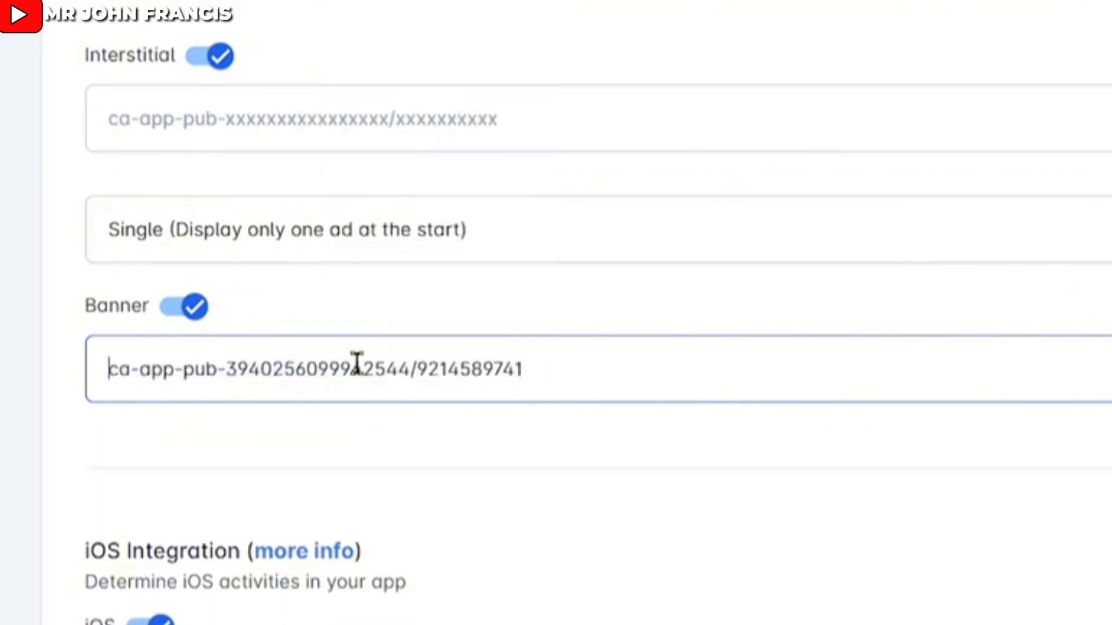
scroll(237, 266, up, 2)
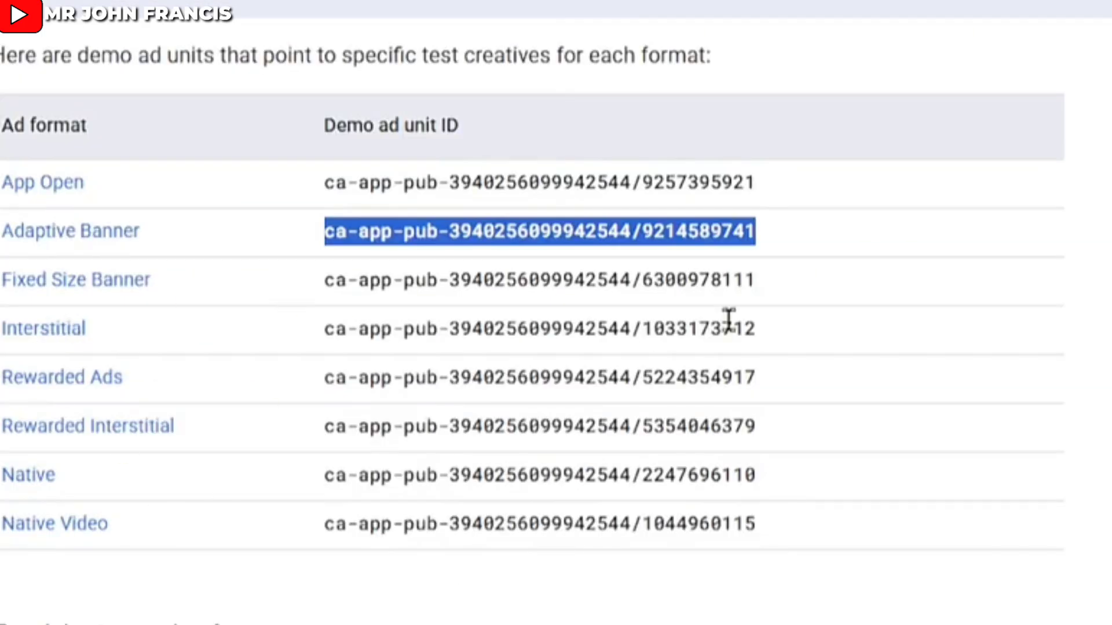
Step: Copy the Interstitial demo ID and paste it into the Interstitial ID field
drag(755, 328, 324, 328)
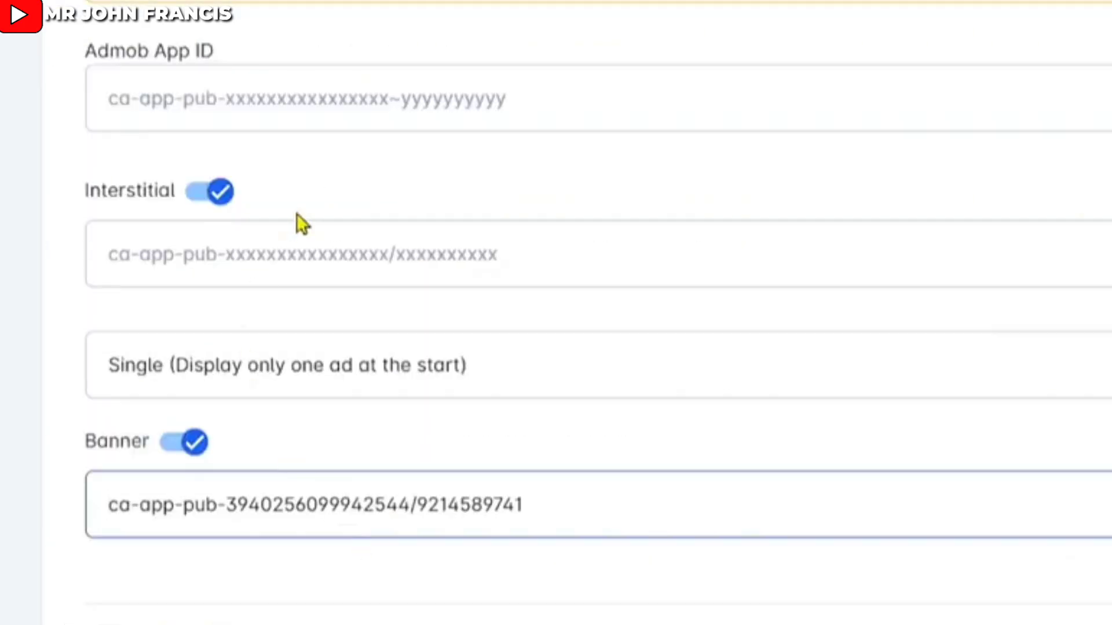
right_click(283, 255)
click(228, 249)
key(ctrl+v)
scroll(454, 365, down, 5)
scroll(492, 289, up, 4)
scroll(405, 278, down, 8)
Step: Paste the interstitial test ID into the iOS Interstitial field as well
right_click(308, 377)
click(330, 0)
click(187, 158)
scroll(799, 524, down, 5)
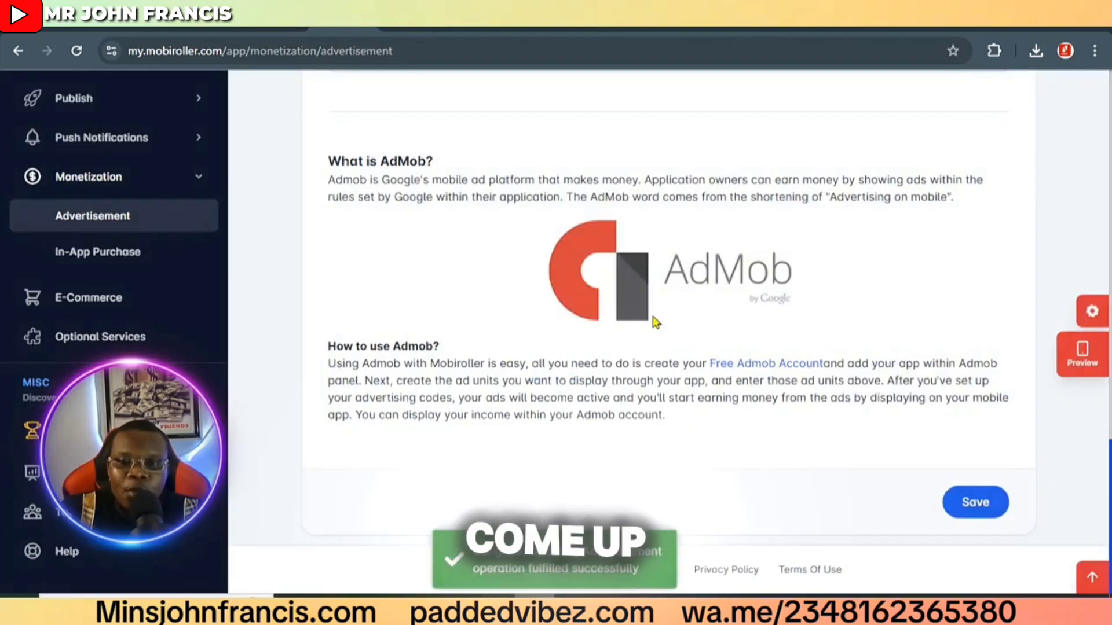
scroll(654, 322, up, 10)
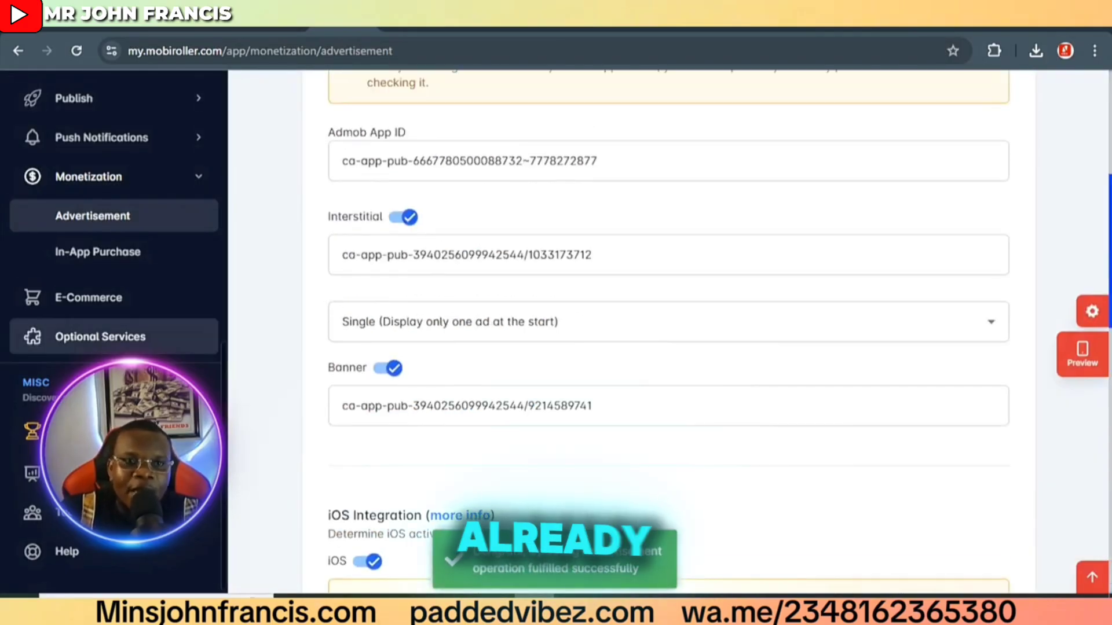
scroll(120, 286, up, 5)
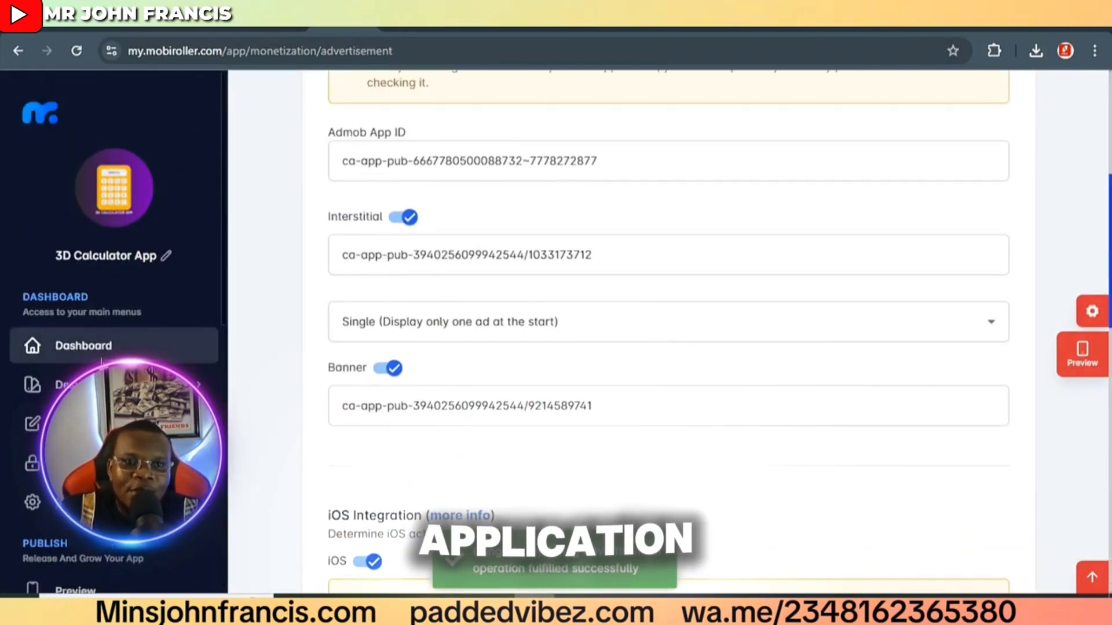
Step: From the app dashboard, dismiss the Upgrade popup and start Build Android App
click(104, 354)
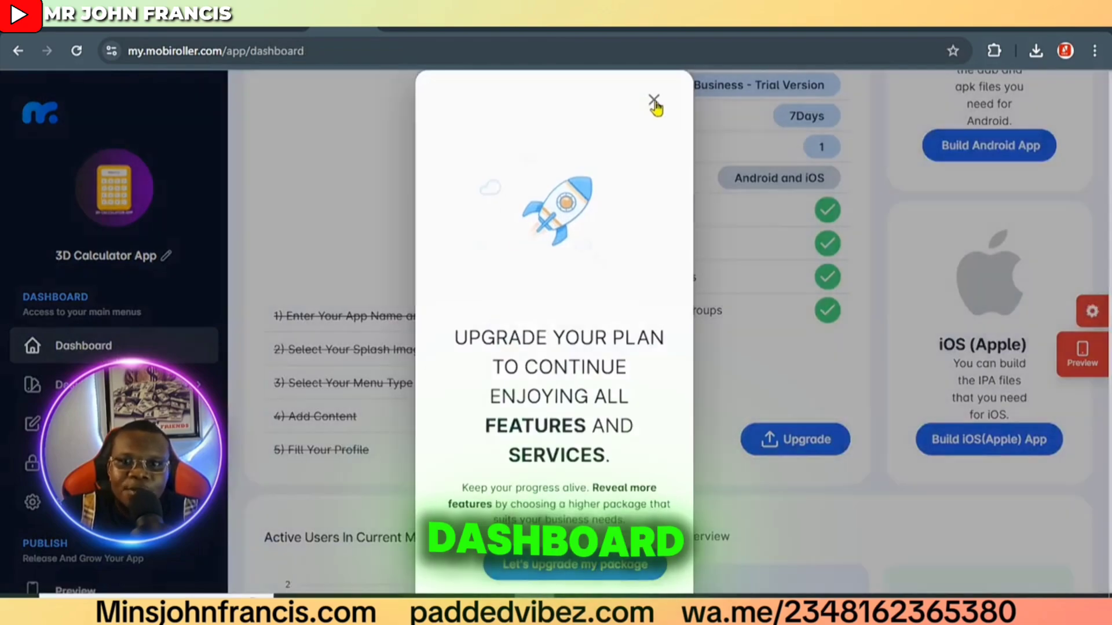
click(654, 104)
scroll(745, 253, up, 2)
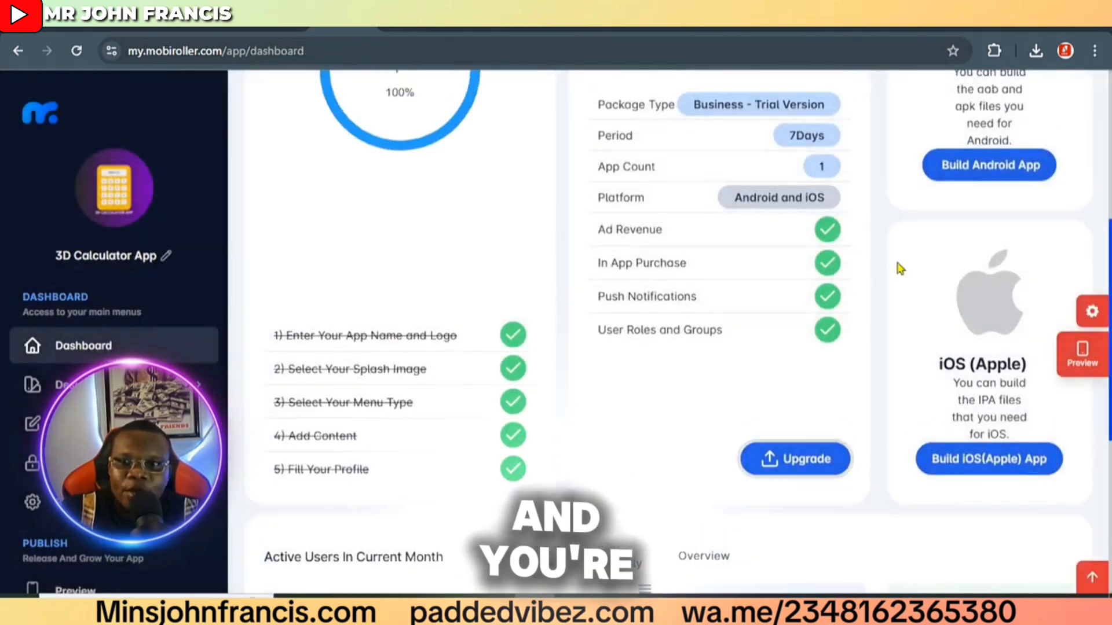
scroll(938, 366, up, 4)
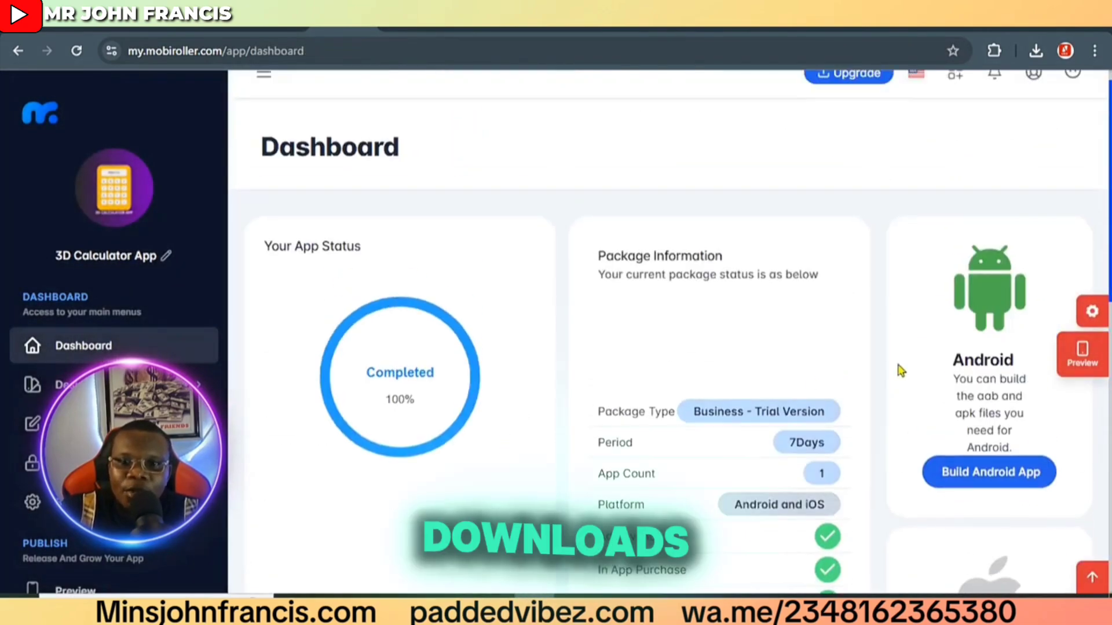
scroll(811, 417, down, 3)
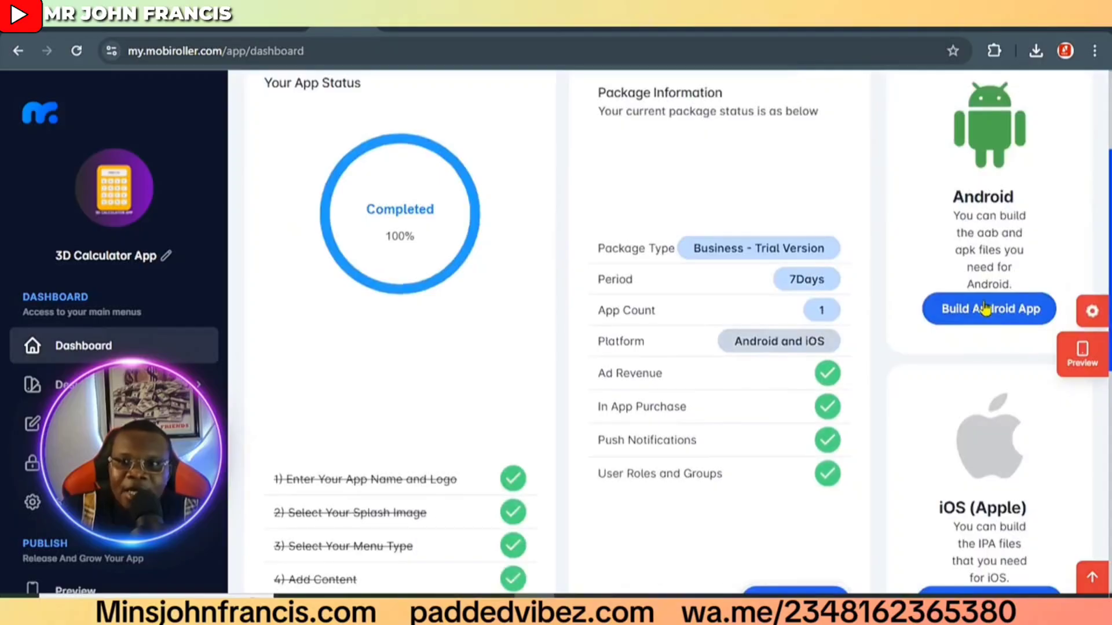
scroll(995, 322, down, 4)
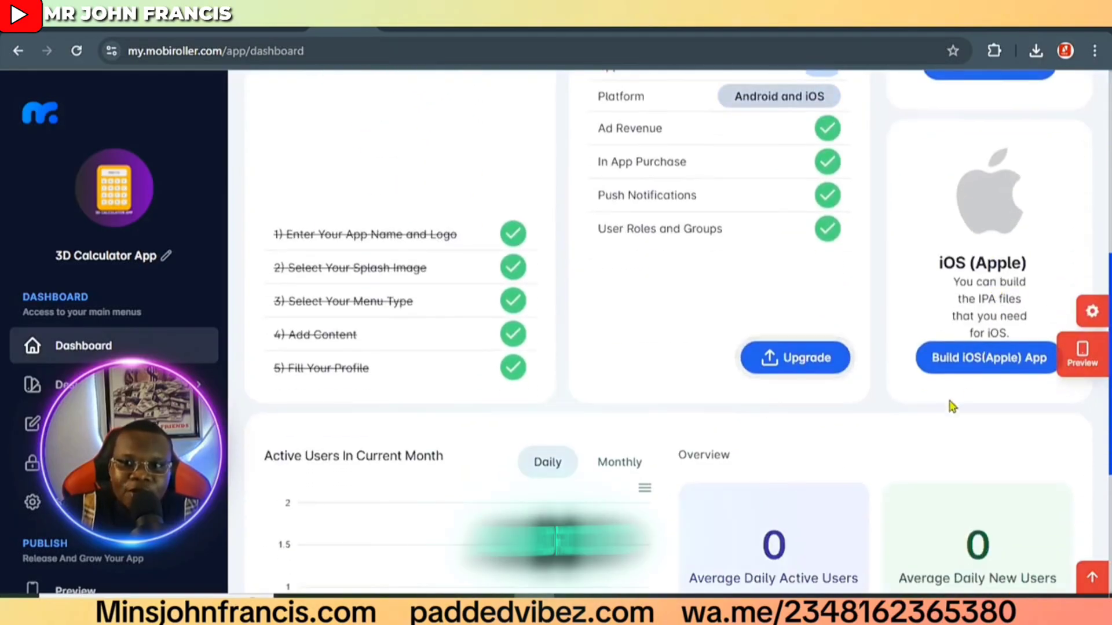
scroll(984, 355, up, 5)
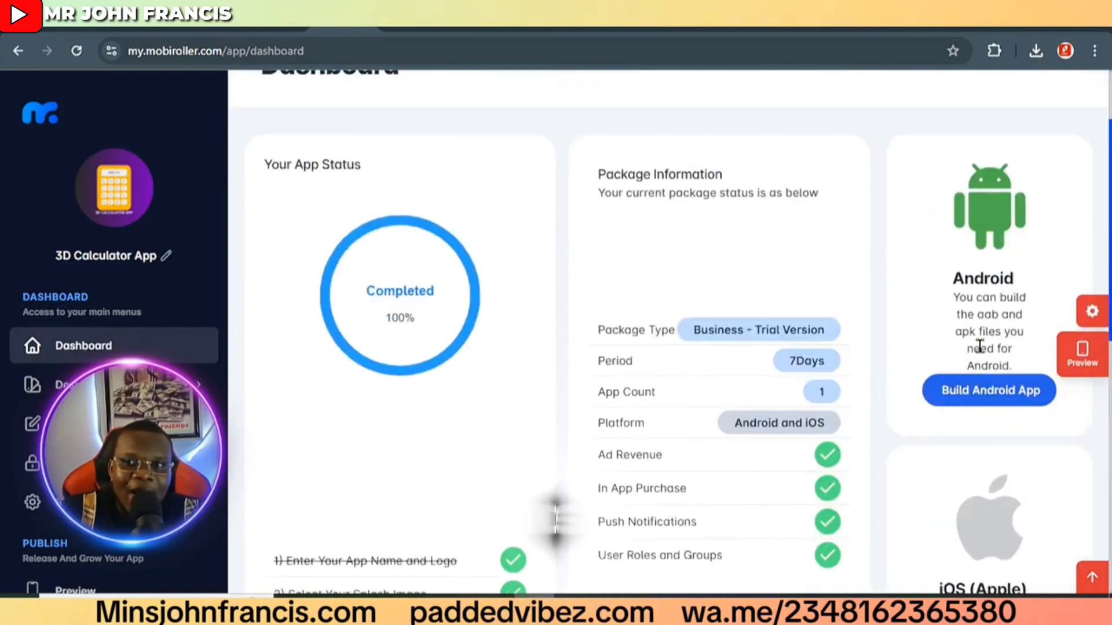
click(976, 399)
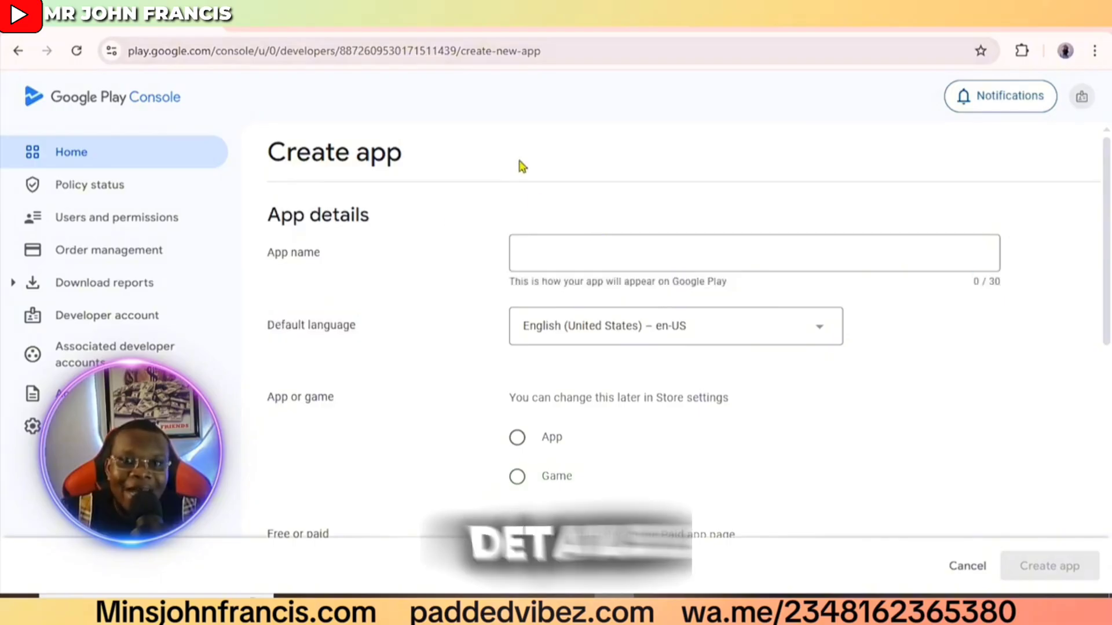
Step: Mark the new Play Console listing as an App, not a game, and Free
click(561, 254)
click(431, 336)
scroll(382, 334, down, 3)
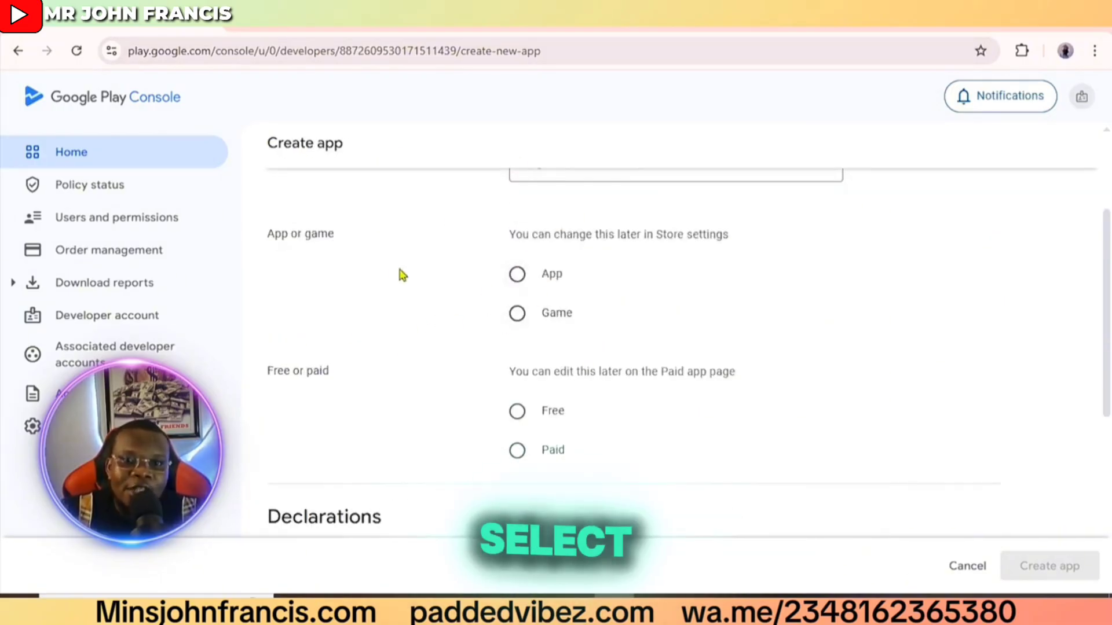
click(517, 274)
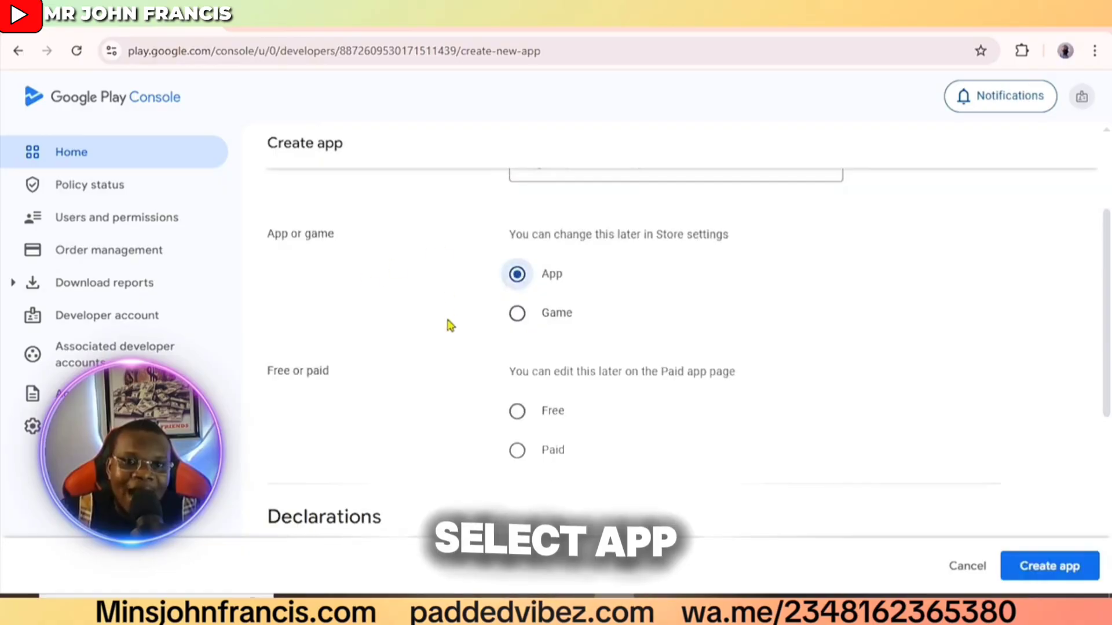
scroll(313, 283, down, 3)
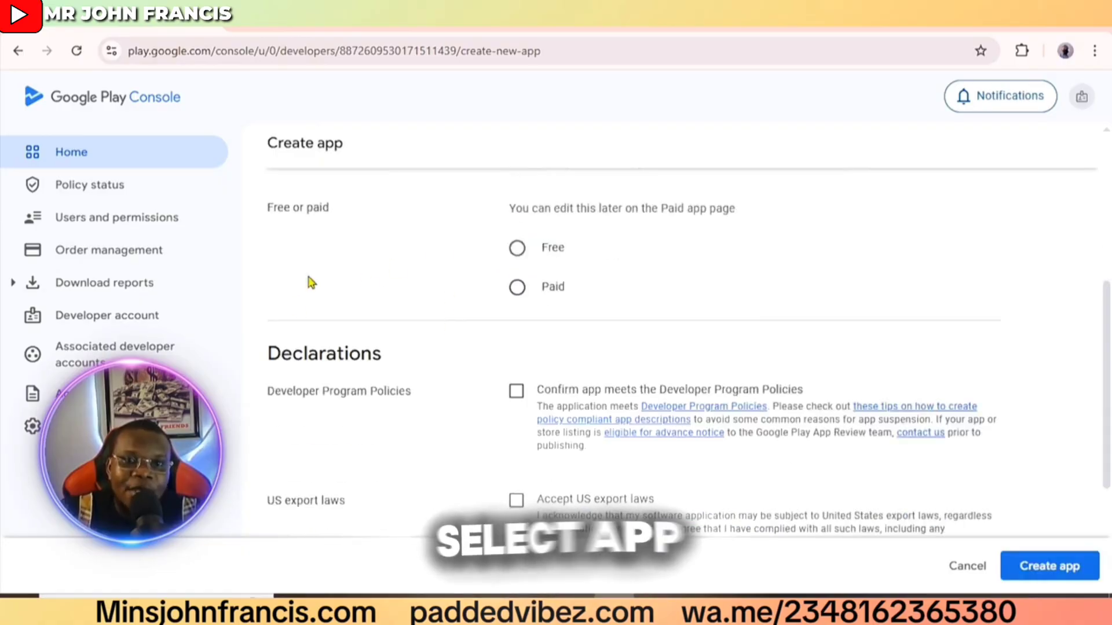
click(517, 249)
scroll(540, 268, down, 4)
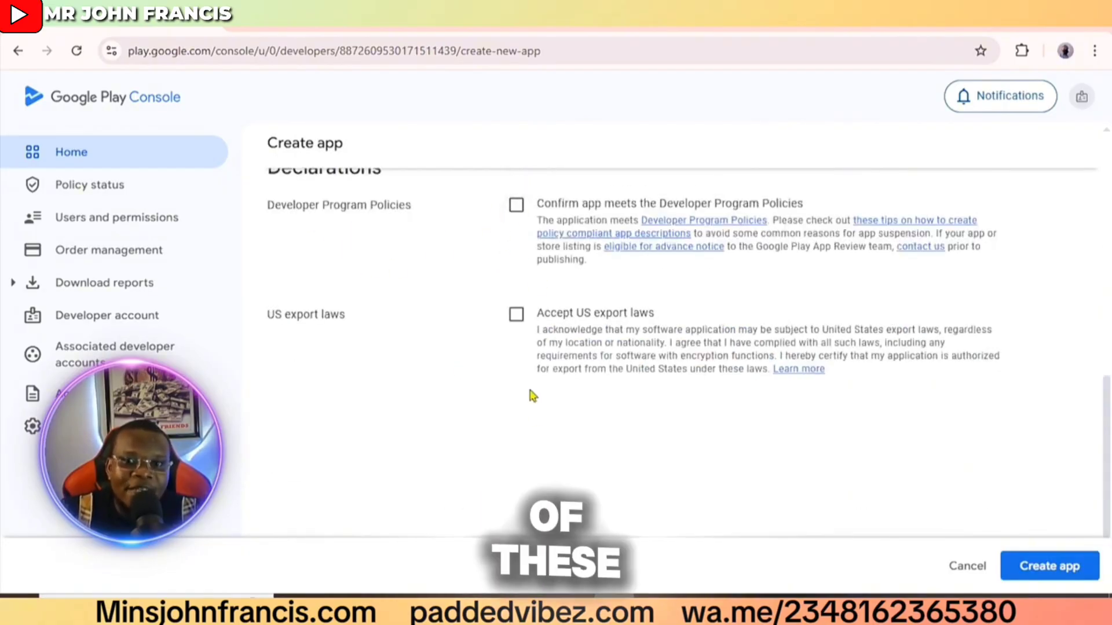